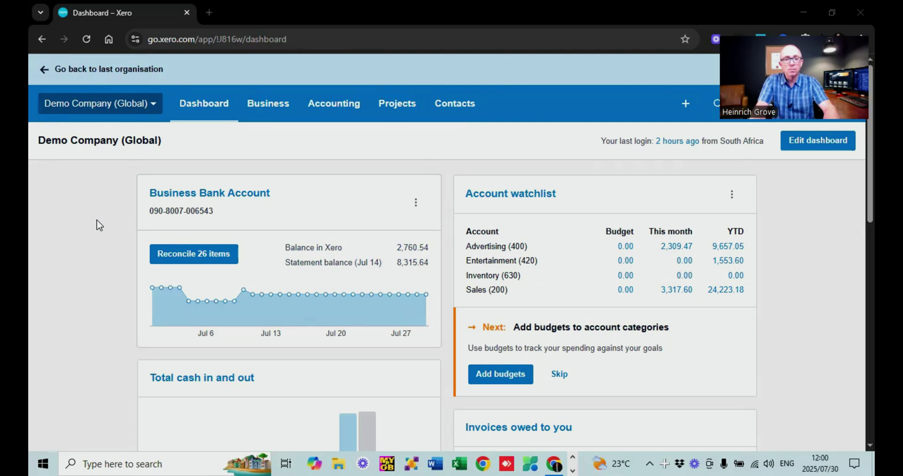
pyautogui.scroll(-2, 96, 225)
pyautogui.scroll(2, 97, 224)
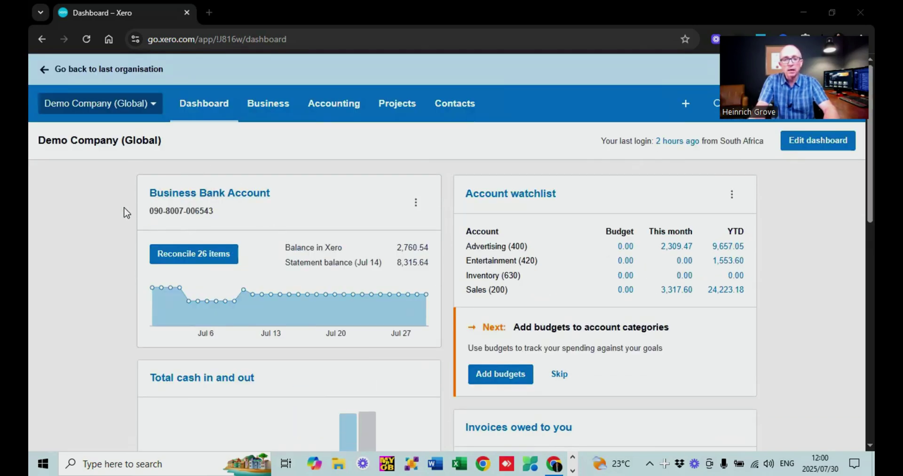
pyautogui.scroll(-1, 126, 213)
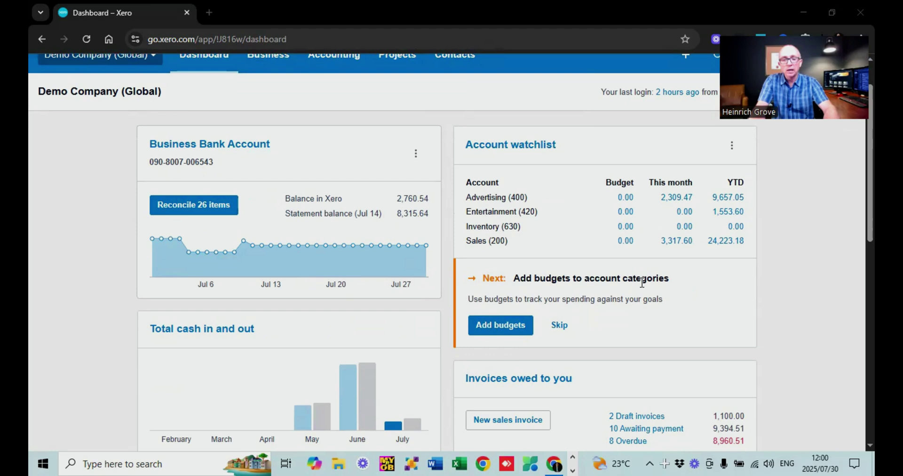
pyautogui.scroll(1, 642, 283)
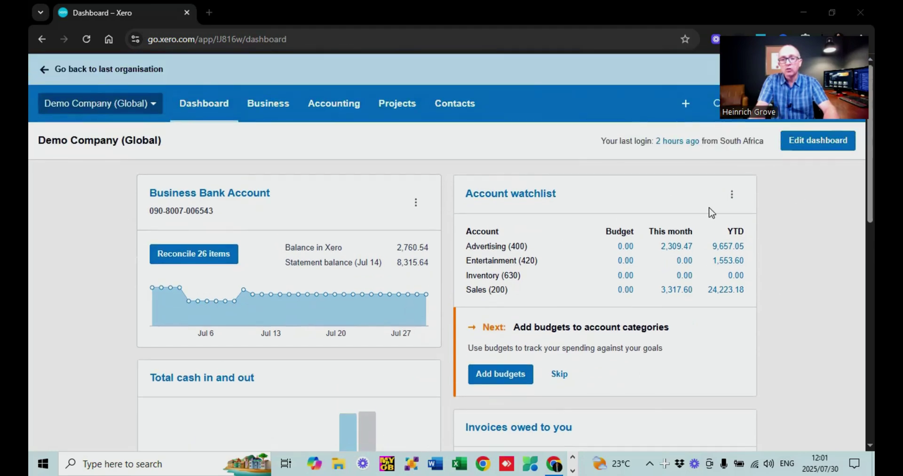
# - Hide the budgets column in the Account watchlist and show it again
pyautogui.click(732, 196)
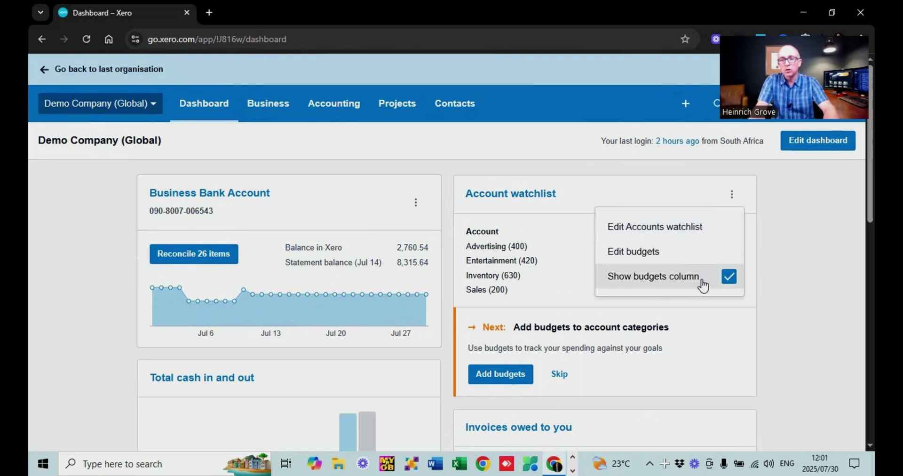
pyautogui.click(728, 276)
pyautogui.click(782, 273)
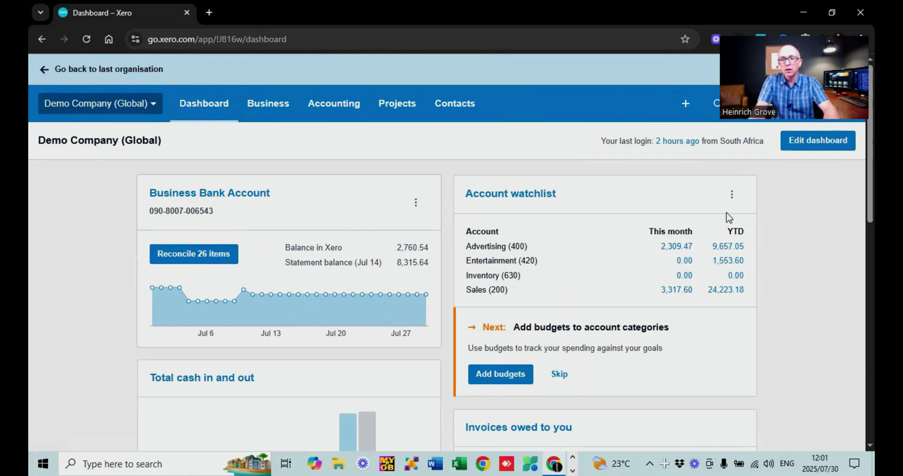
pyautogui.click(732, 194)
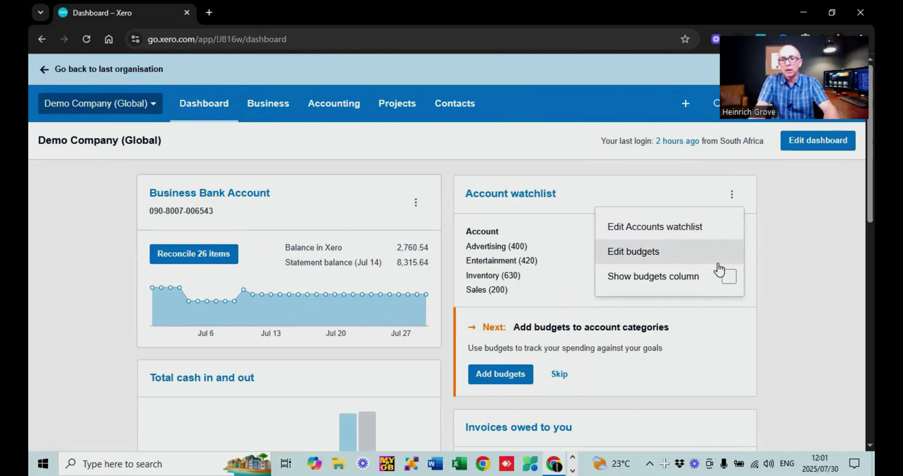
pyautogui.click(728, 277)
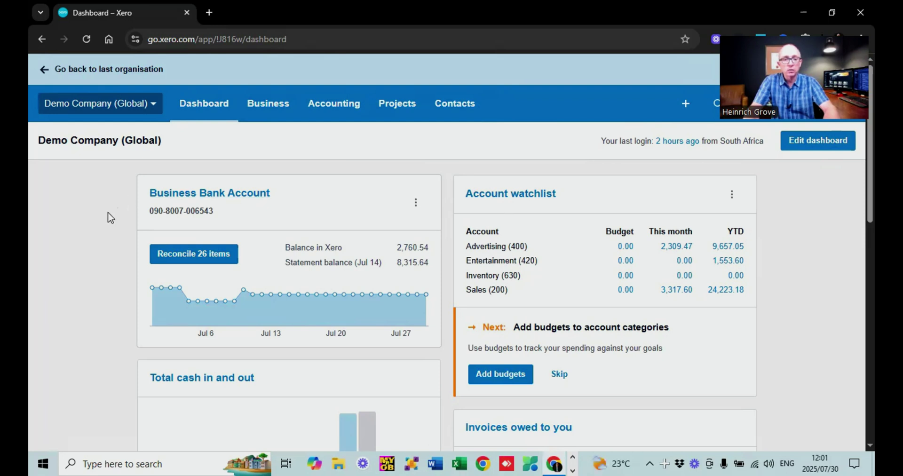
# - Examine the dashboard's total cash in and out, invoices owed, bills to pay and expense claims sections
pyautogui.scroll(-3, 110, 217)
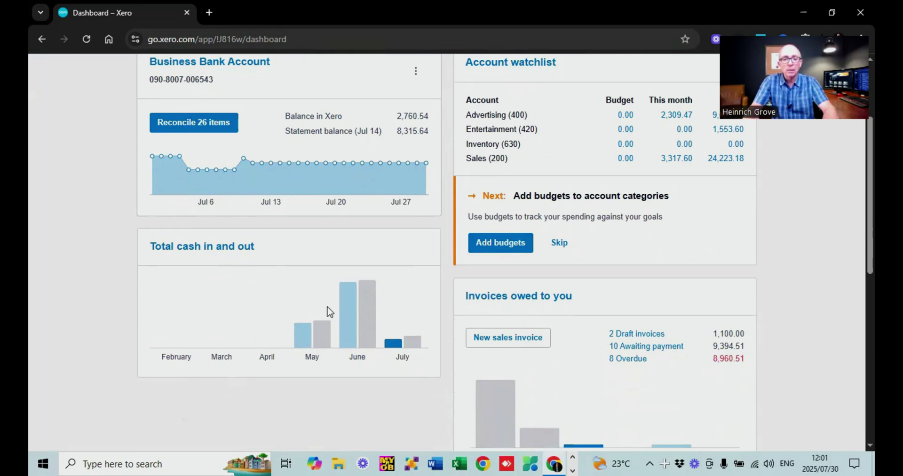
pyautogui.moveTo(367, 318)
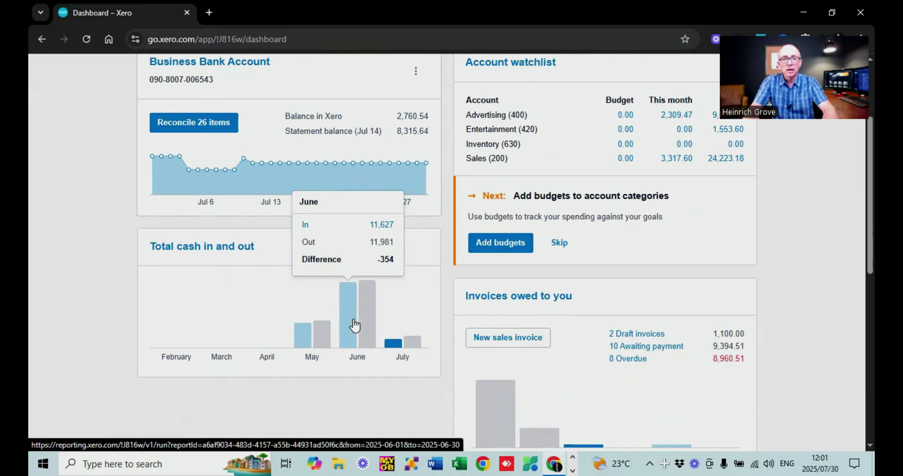
pyautogui.moveTo(303, 346)
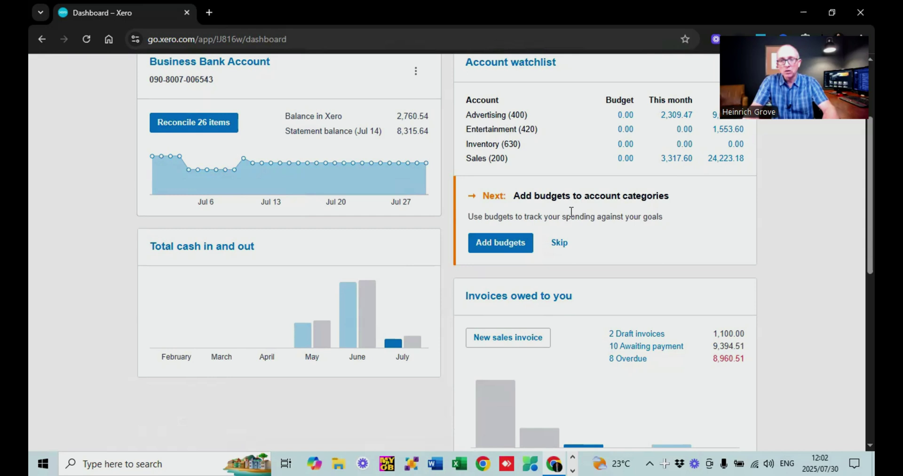
pyautogui.scroll(-3, 571, 211)
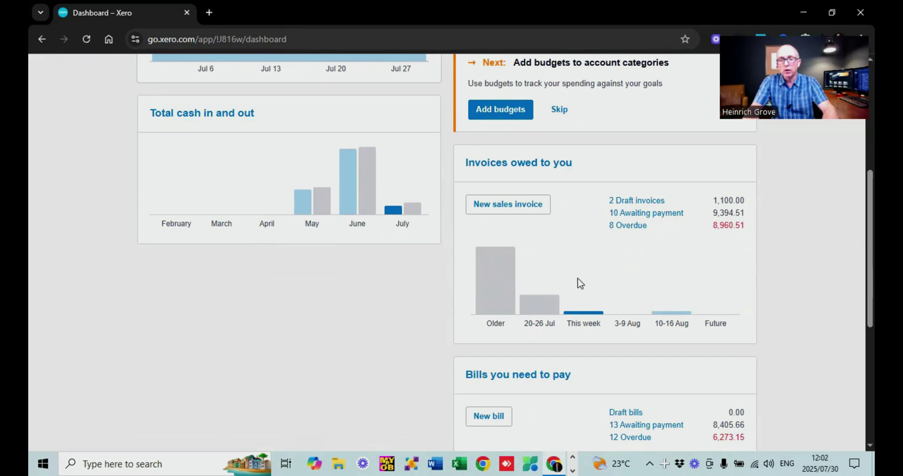
pyautogui.scroll(2, 580, 283)
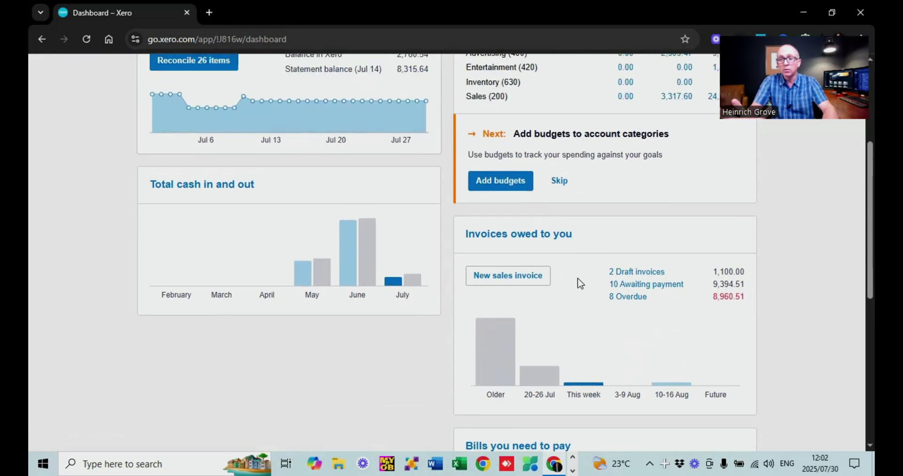
pyautogui.scroll(-5, 580, 283)
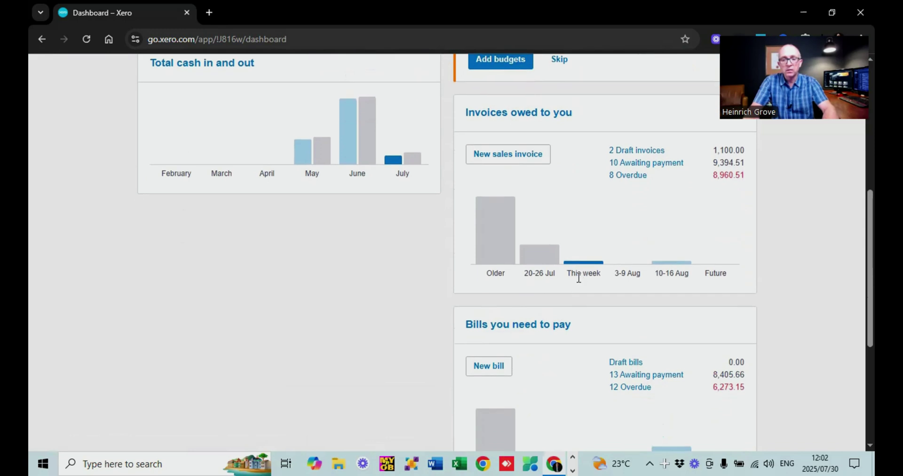
pyautogui.scroll(-2, 578, 278)
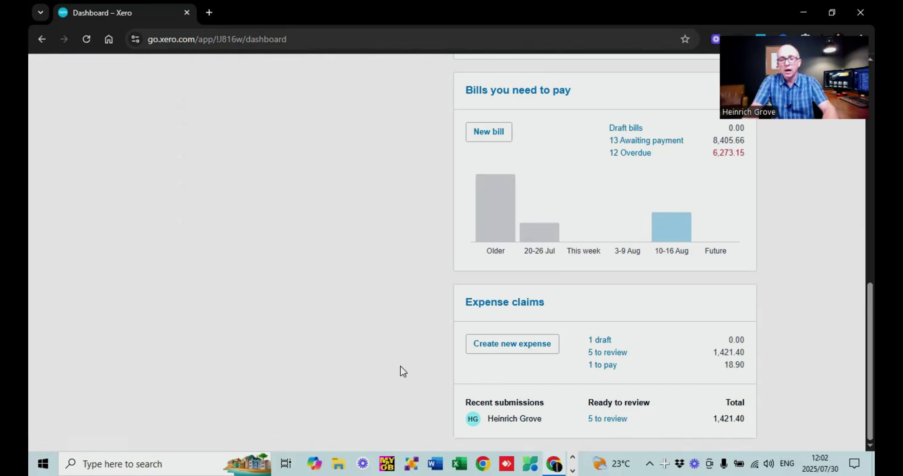
pyautogui.scroll(10, 403, 371)
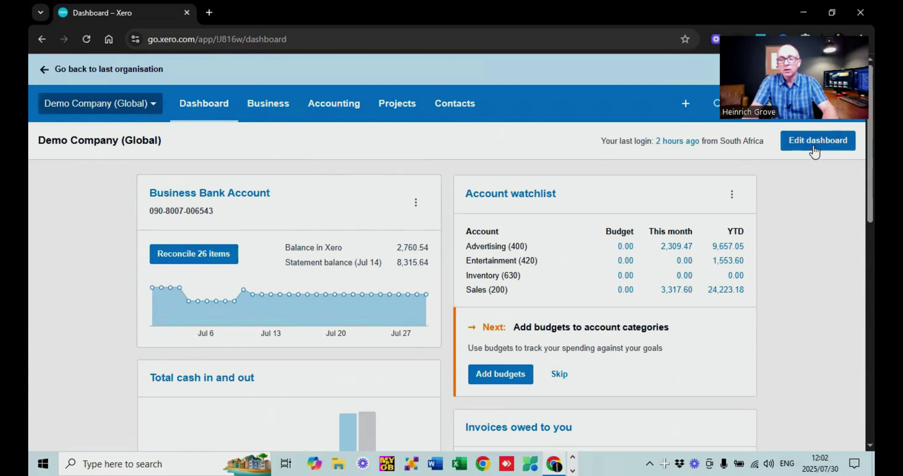
# - Edit the dashboard to hide the Account watchlist and Business Bank Account widgets, and save the changes
pyautogui.click(813, 149)
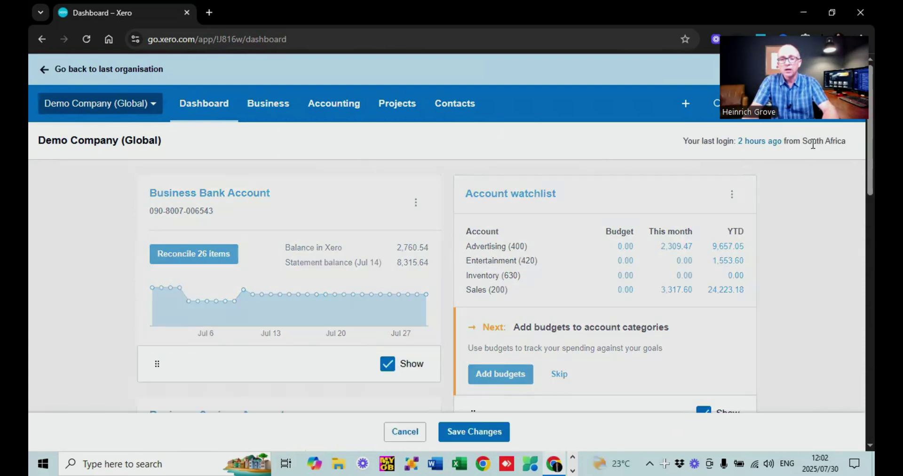
pyautogui.scroll(-3, 813, 143)
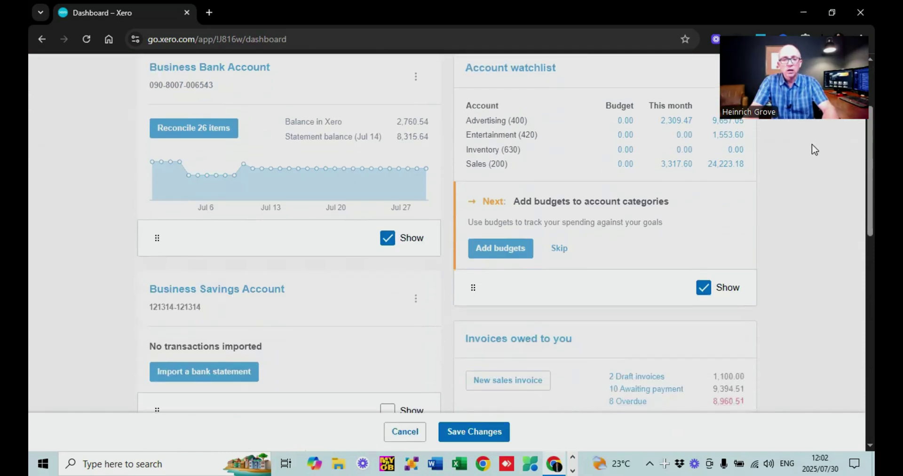
pyautogui.click(705, 292)
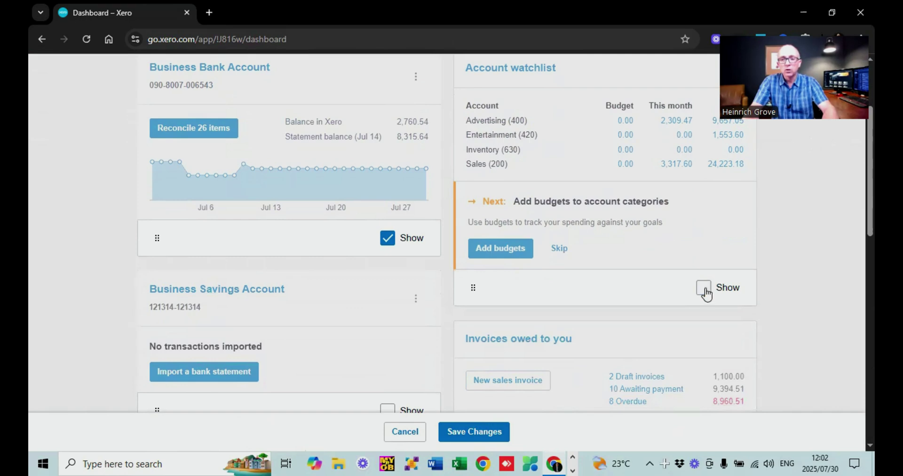
pyautogui.click(393, 247)
pyautogui.scroll(2, 390, 248)
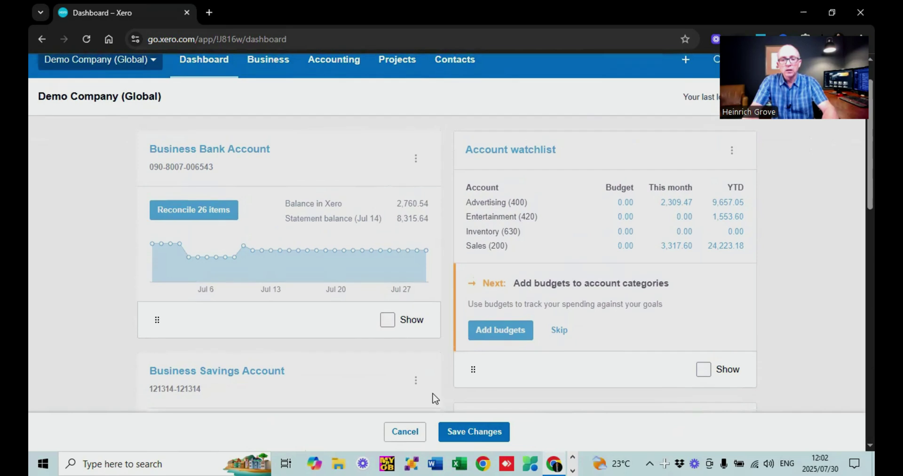
pyautogui.click(464, 430)
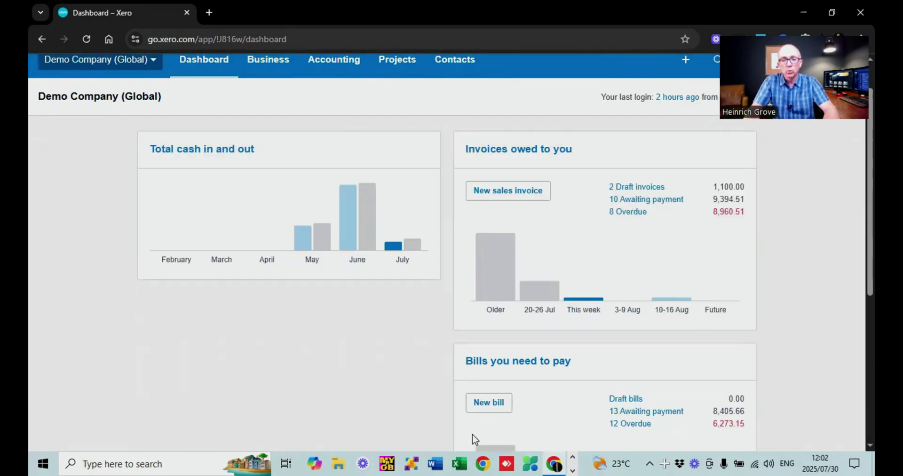
# - Edit the dashboard to show the Business Bank Account and Business Savings Account widgets, and save the changes
pyautogui.scroll(1, 354, 369)
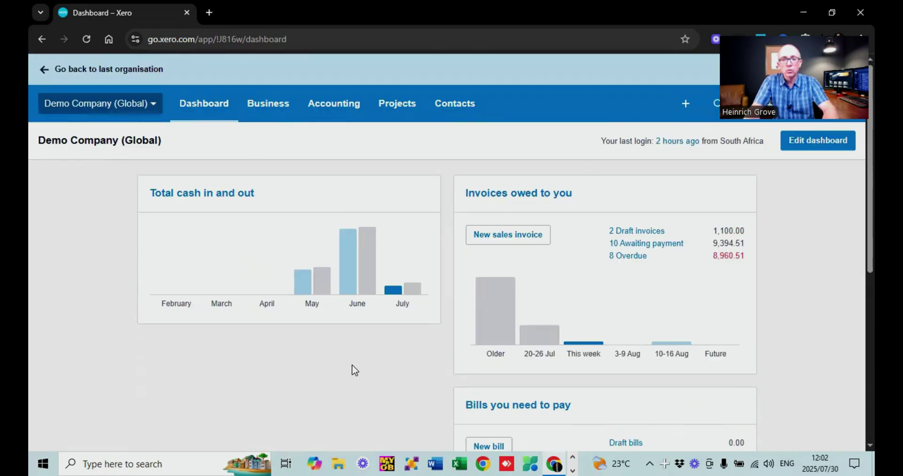
pyautogui.click(795, 140)
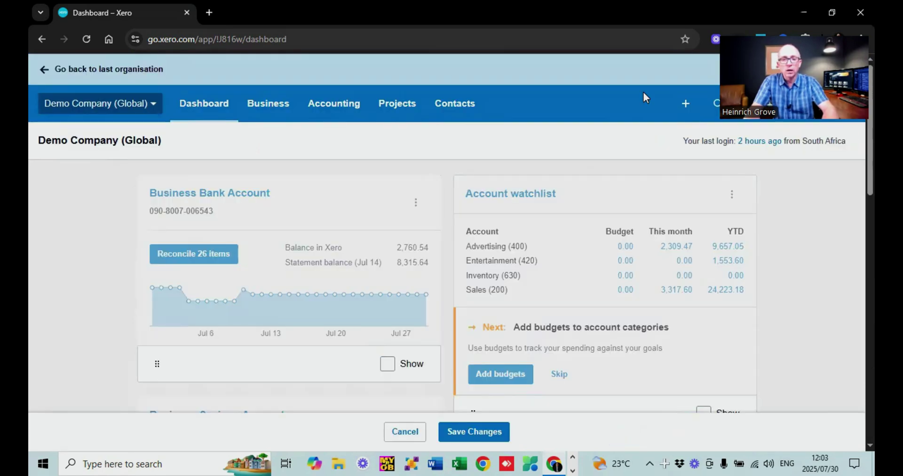
pyautogui.scroll(-2, 374, 176)
pyautogui.click(393, 256)
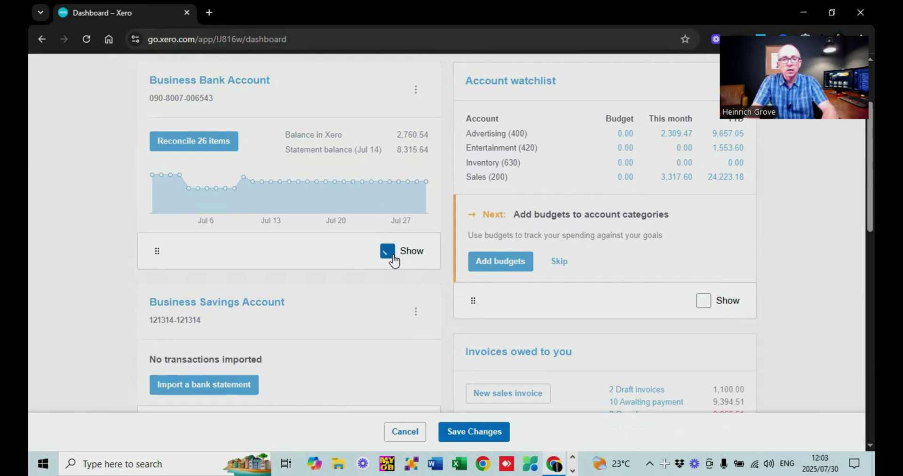
pyautogui.scroll(-3, 394, 258)
pyautogui.click(388, 250)
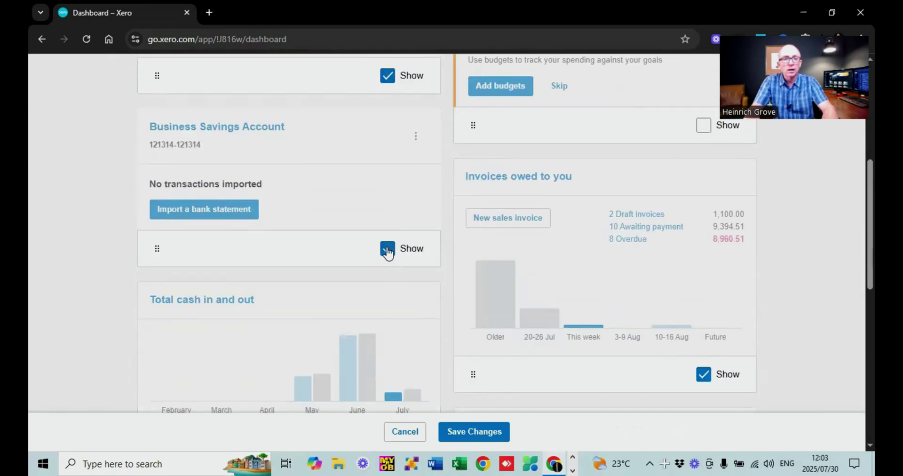
pyautogui.scroll(1, 243, 149)
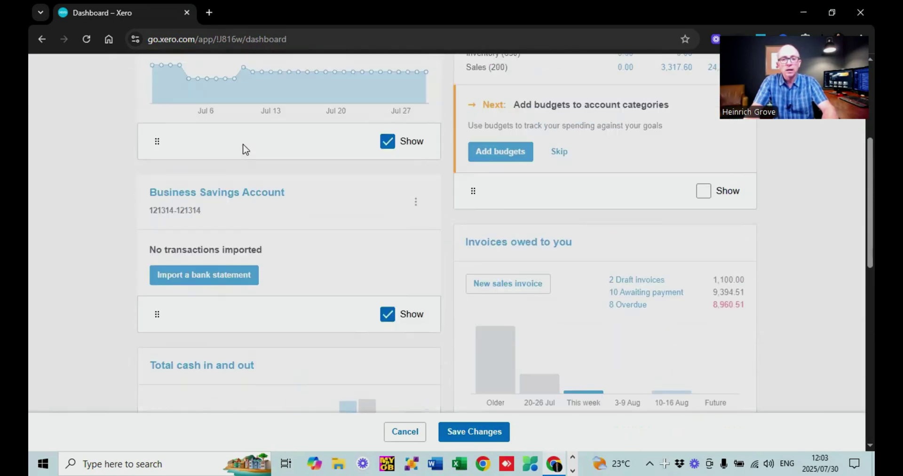
pyautogui.scroll(-1, 243, 149)
pyautogui.scroll(2, 243, 150)
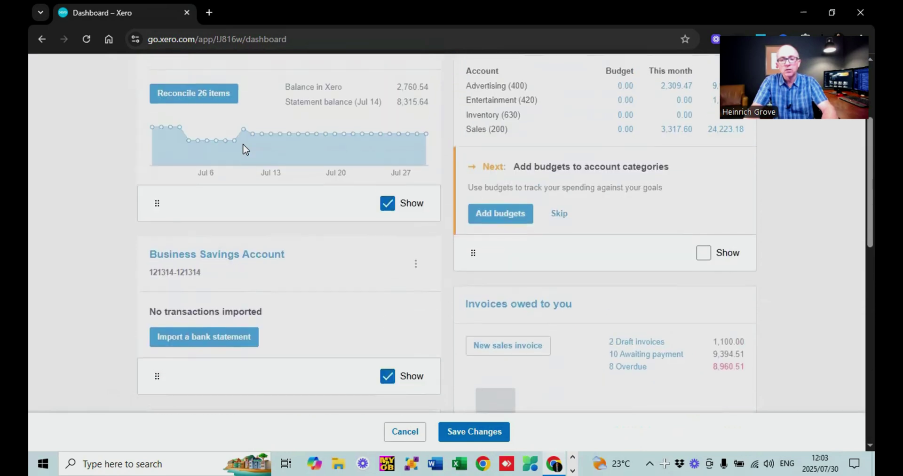
pyautogui.click(476, 431)
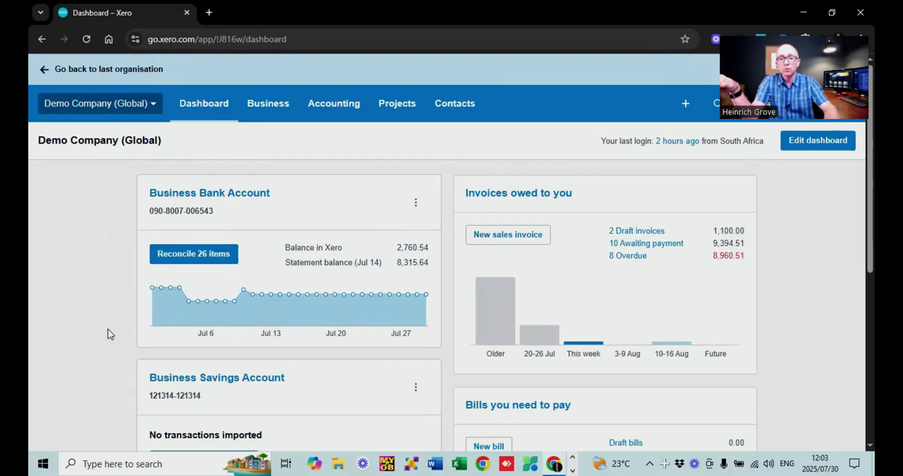
pyautogui.scroll(-2, 110, 334)
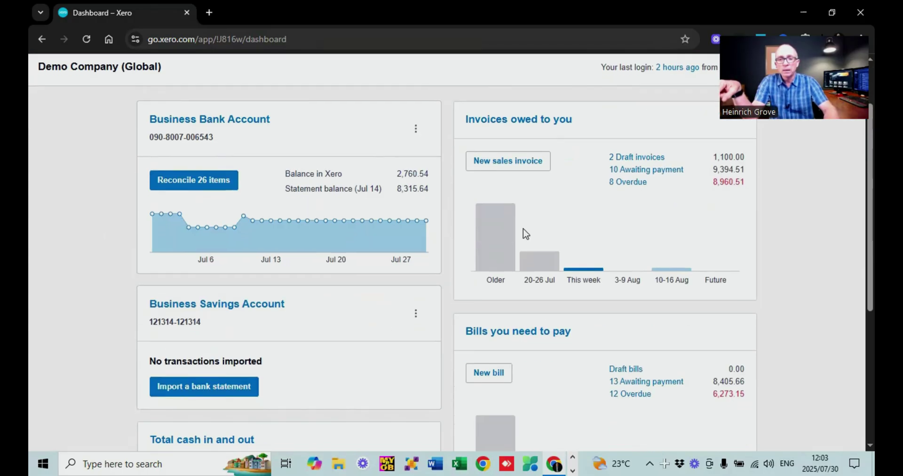
pyautogui.scroll(-2, 504, 160)
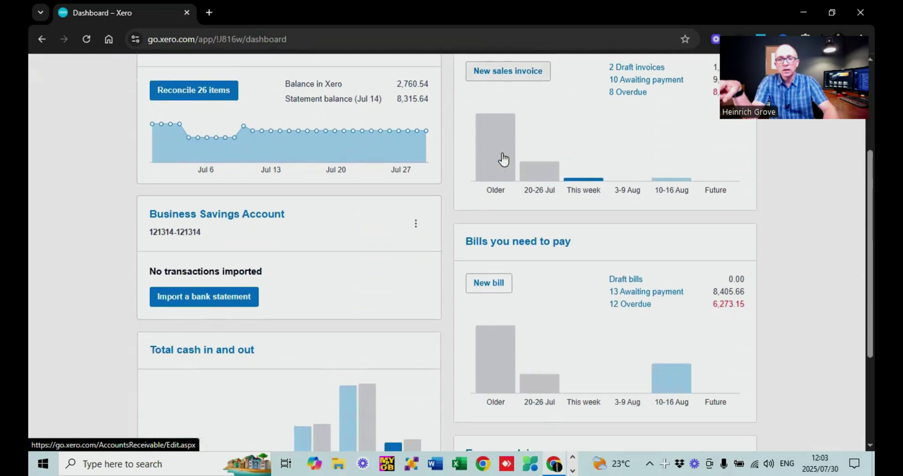
pyautogui.scroll(4, 504, 282)
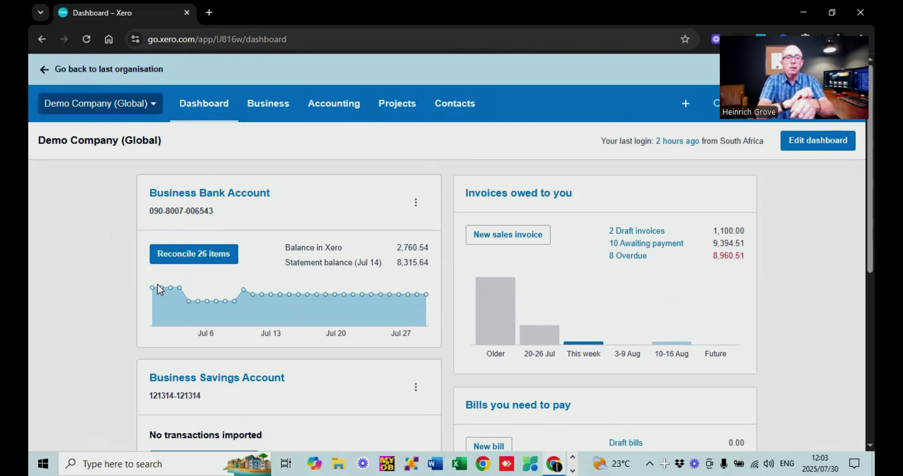
# - Open the Business Bank Account's reconciliation and accept the match of the 1 Jul 2025 Ridgeway University receipt with INV-0025
pyautogui.click(173, 263)
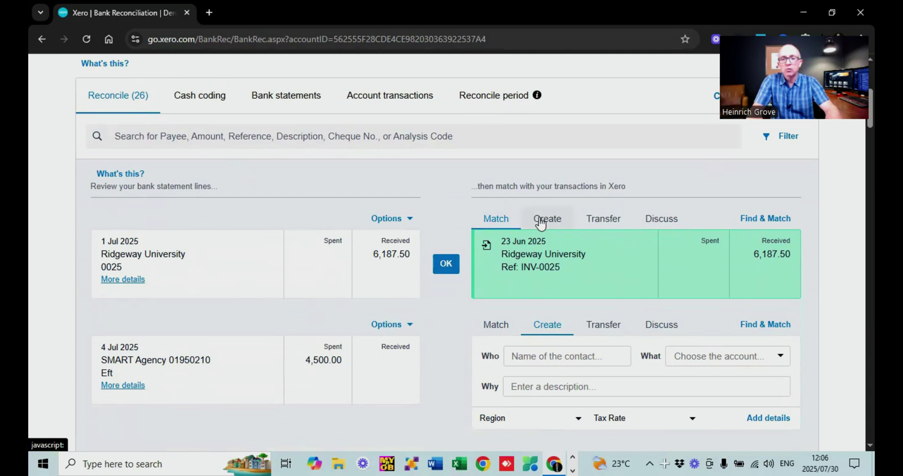
pyautogui.click(445, 264)
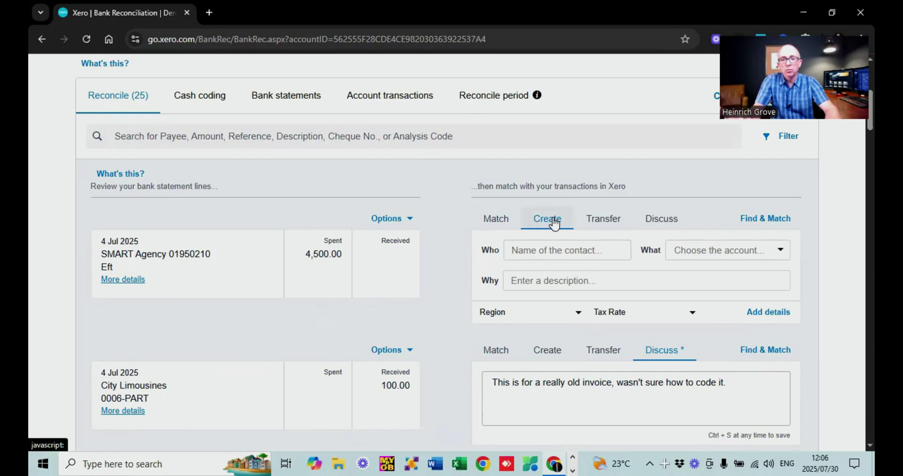
# - For the 4 Jul 2025 SMART Agency statement line, enter contact SMART Agency, account 400 - Advertising and description "advertising"
pyautogui.click(566, 252)
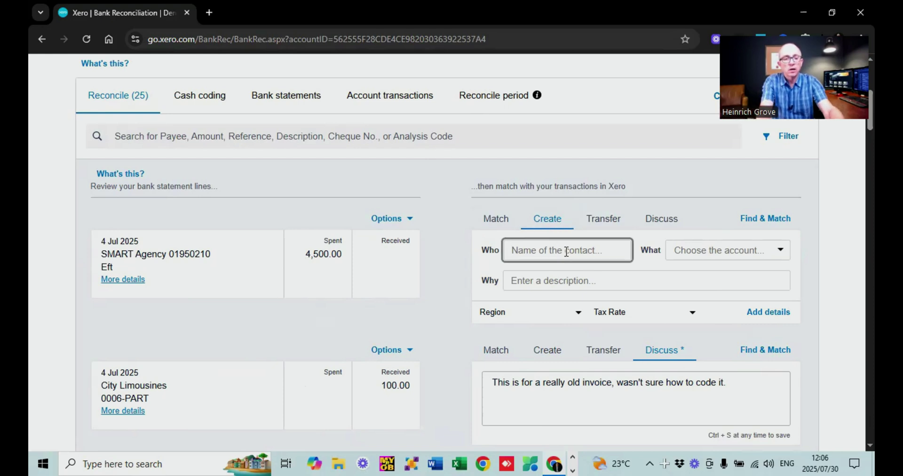
pyautogui.write('Smart ')
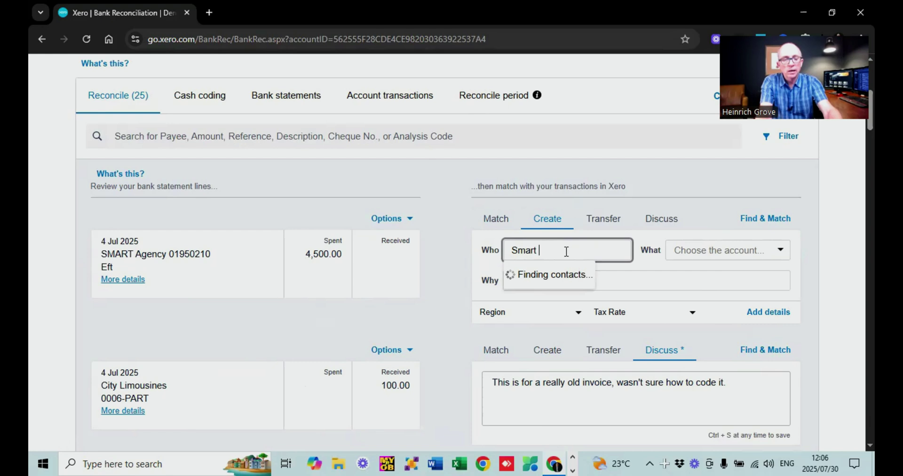
pyautogui.write('Agency')
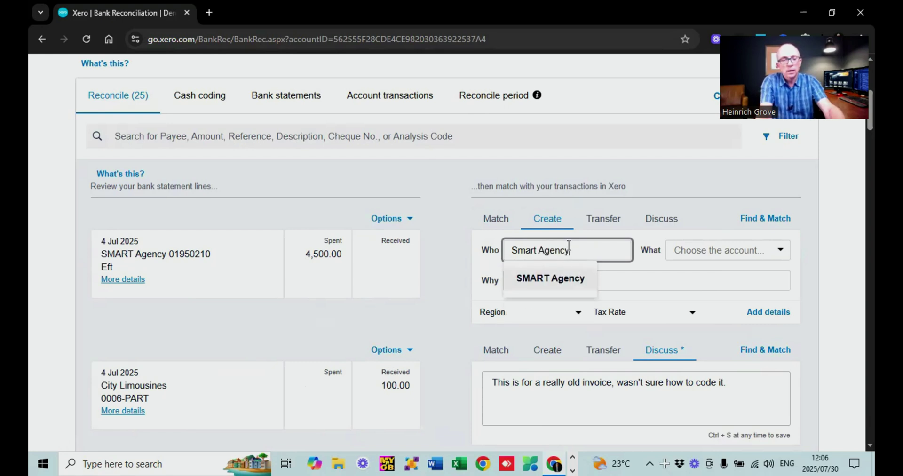
pyautogui.press('Tab')
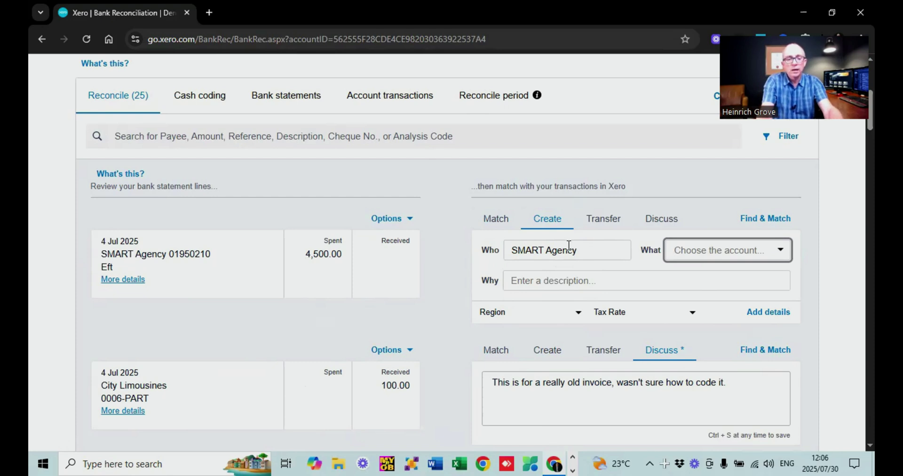
pyautogui.write('adv')
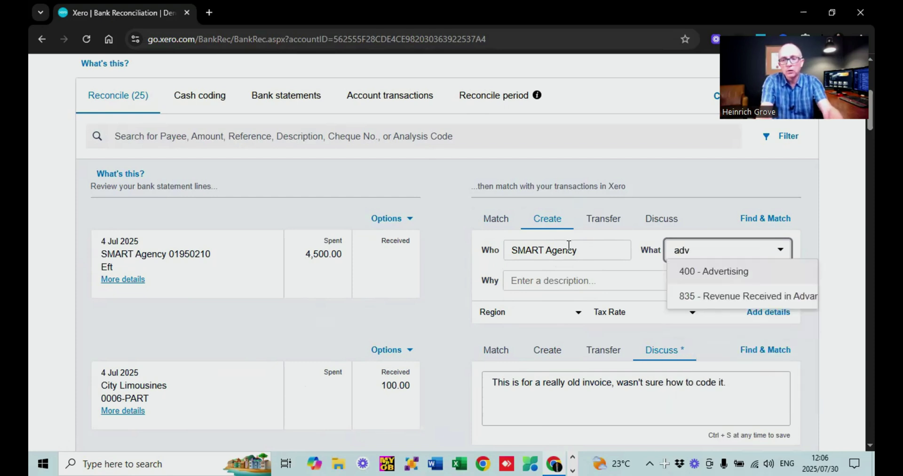
pyautogui.press('Tab')
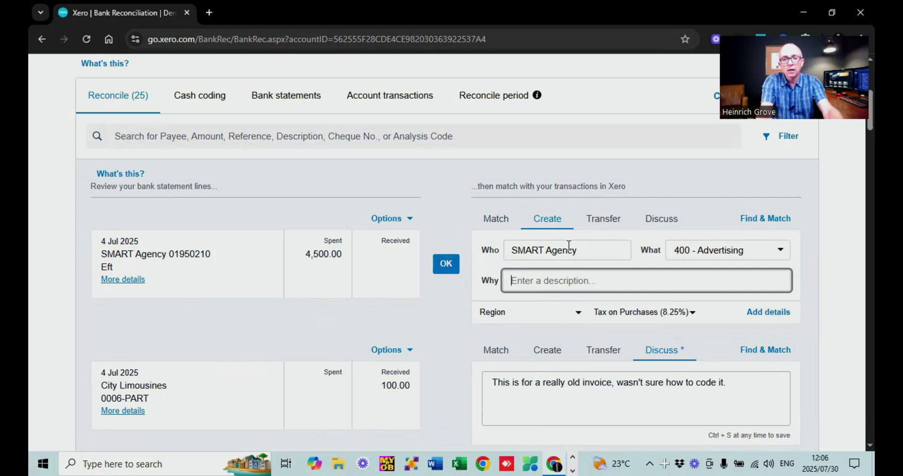
pyautogui.write('advertising')
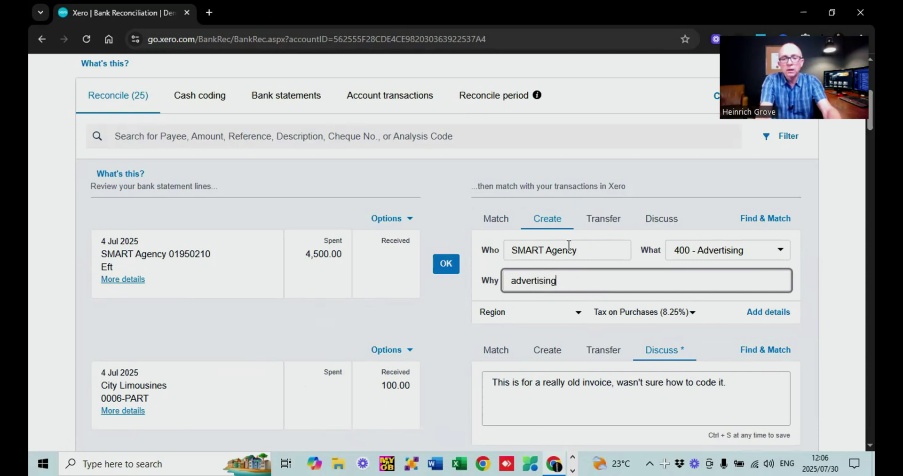
pyautogui.press('Tab')
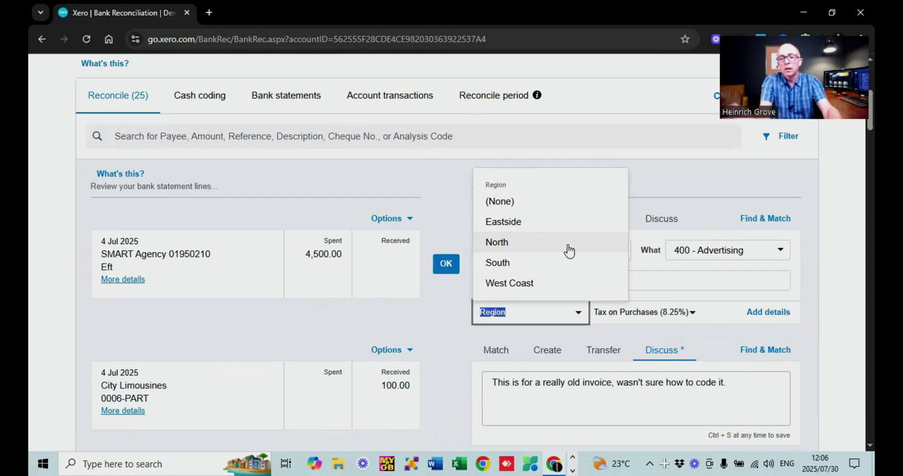
# - Set the SMART Agency line's tax rate to No tax (0%)
pyautogui.press('Tab')
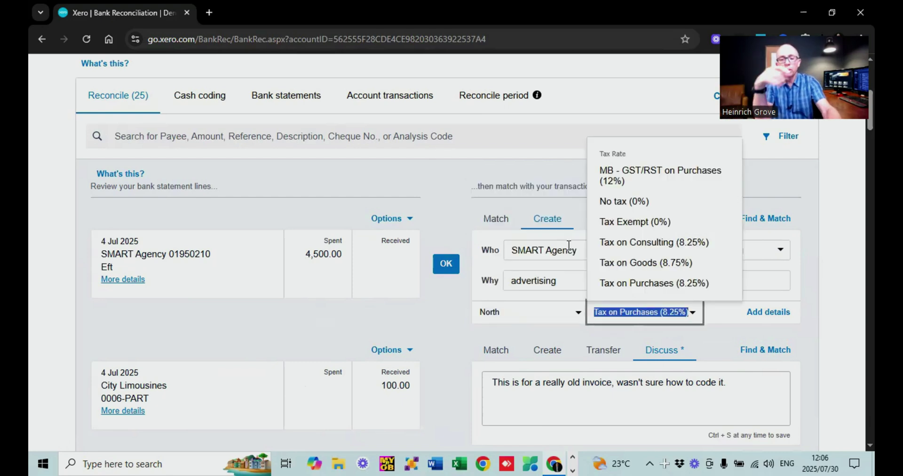
pyautogui.write('n')
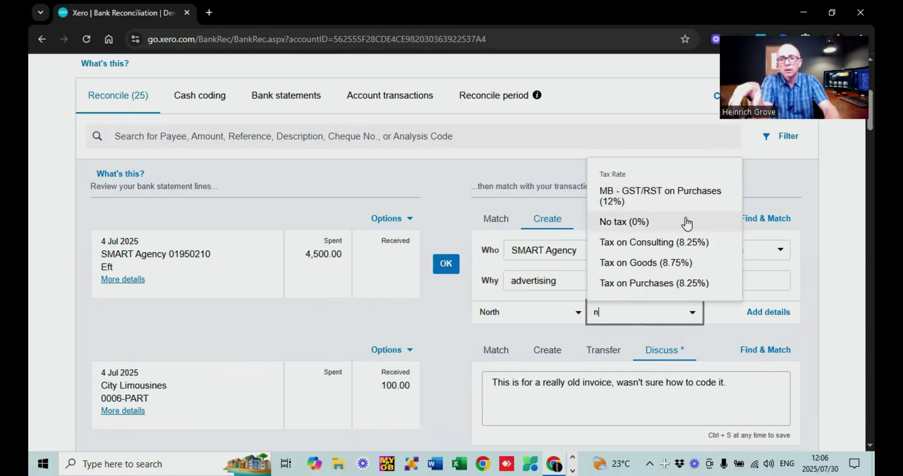
pyautogui.click(686, 223)
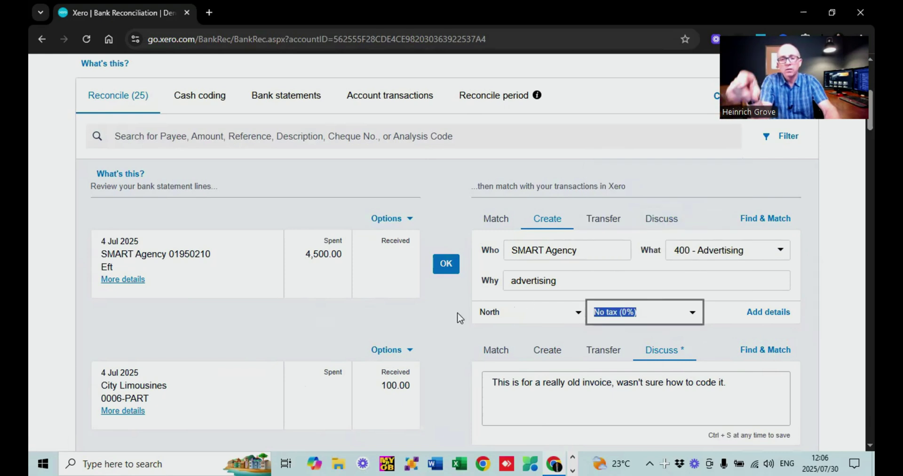
pyautogui.click(433, 325)
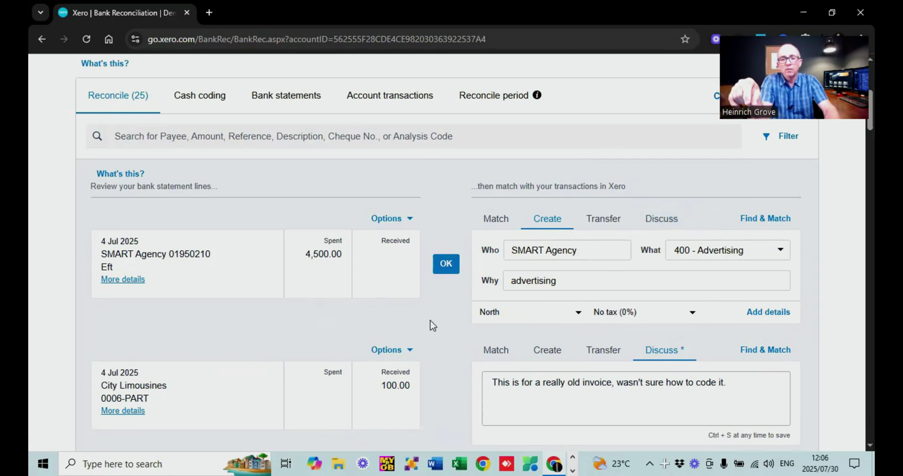
# - Set the SMART Agency line's region to (None) and reconcile the line
pyautogui.click(564, 314)
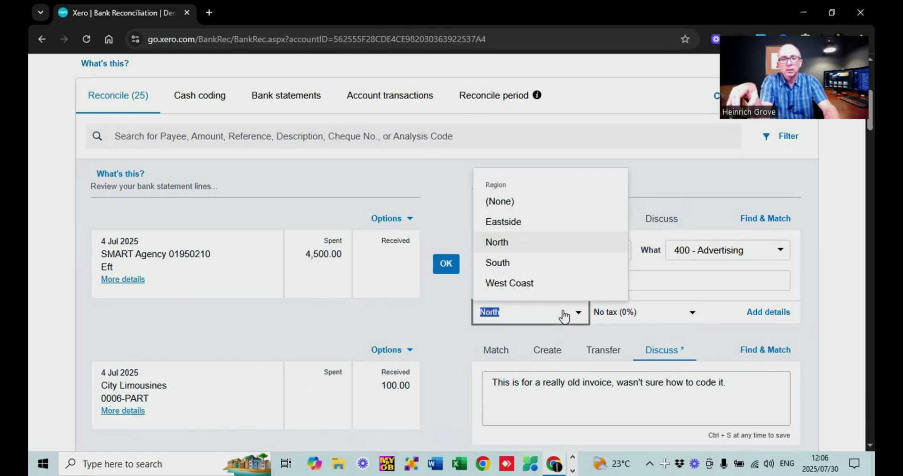
pyautogui.click(510, 207)
pyautogui.click(417, 323)
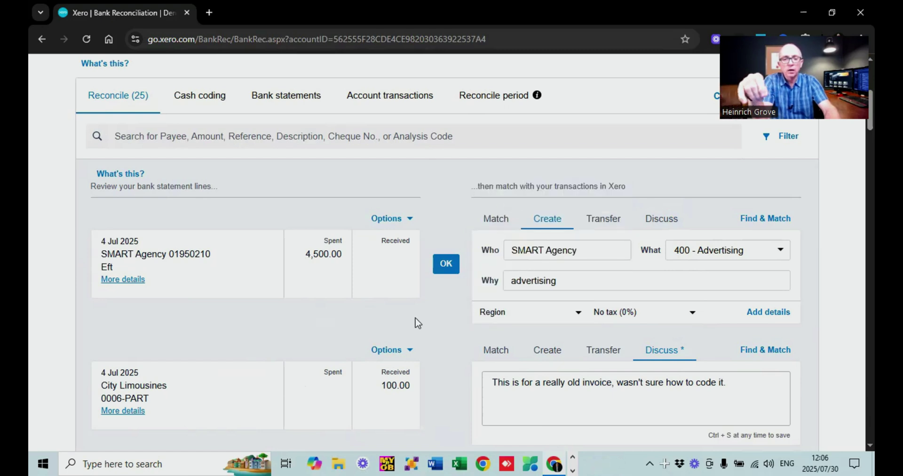
pyautogui.click(444, 264)
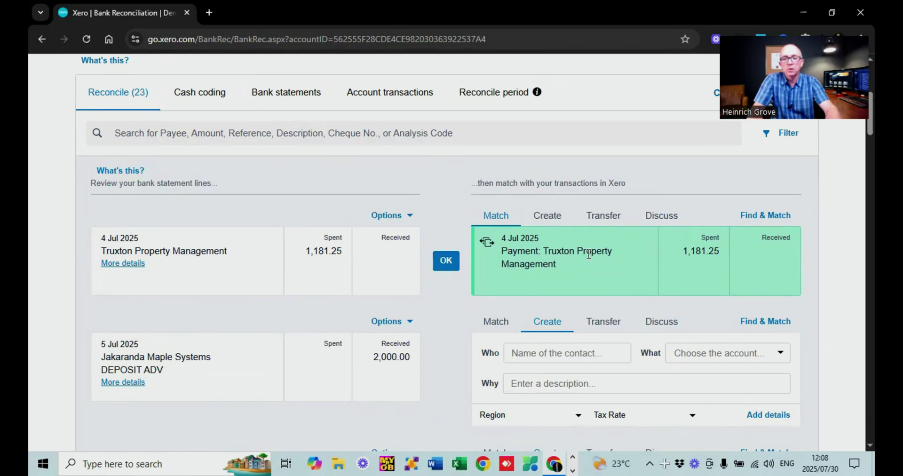
# - Reconcile the 4 Jul 2025 Truxton Property Management payment match and the 9 Jul 2025 Ridgeway Banking Corporation bank fee
pyautogui.click(446, 261)
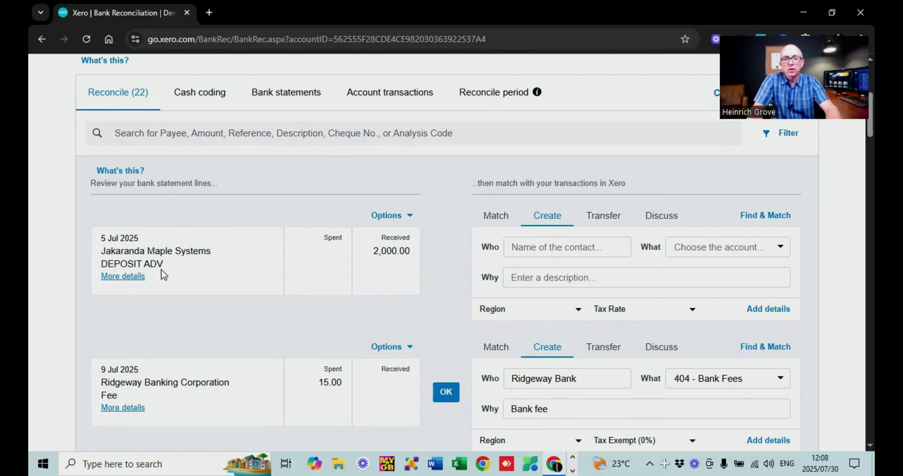
pyautogui.scroll(-3, 257, 275)
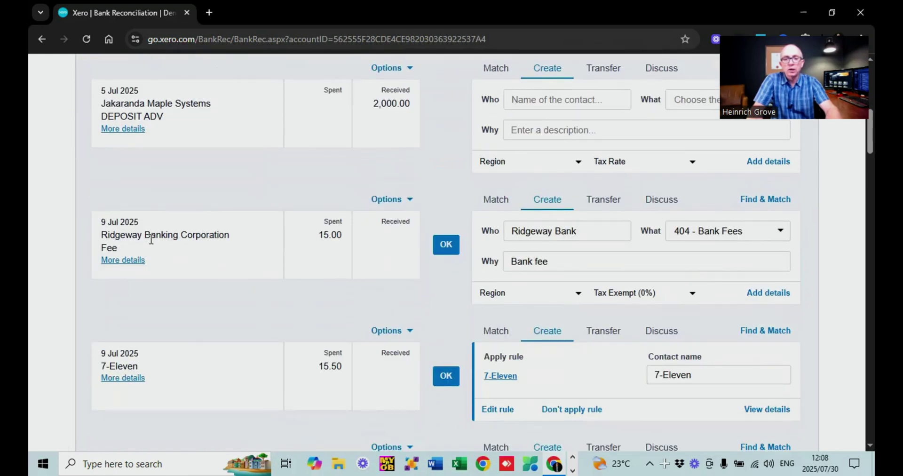
pyautogui.click(445, 244)
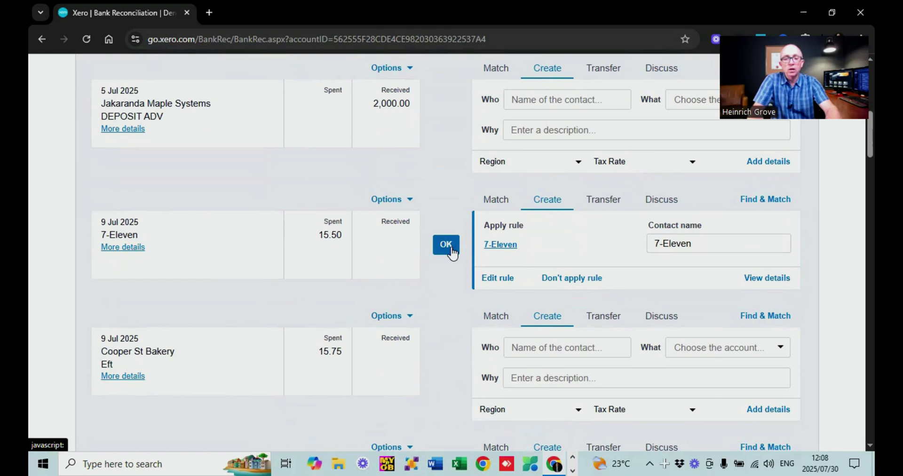
# - Reconcile the 10 Jul 2025 Gateway Motors statement line with its matching payment
pyautogui.scroll(6, 452, 253)
pyautogui.scroll(-3, 453, 252)
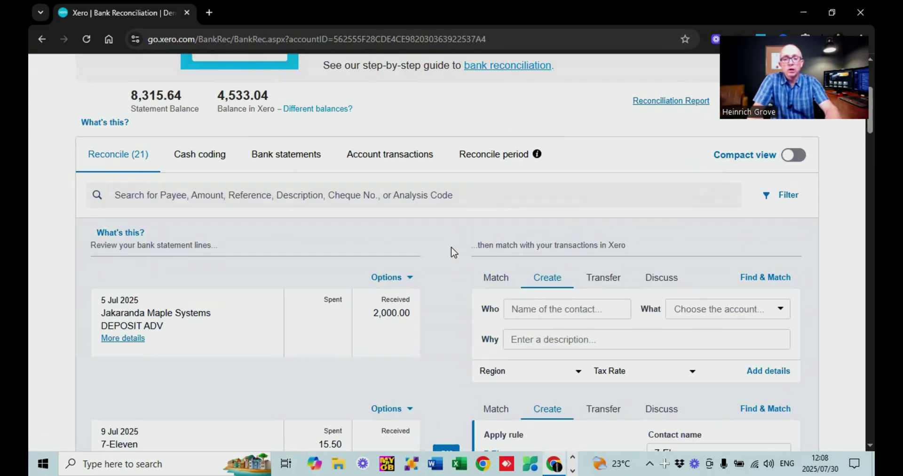
pyautogui.scroll(-1, 453, 252)
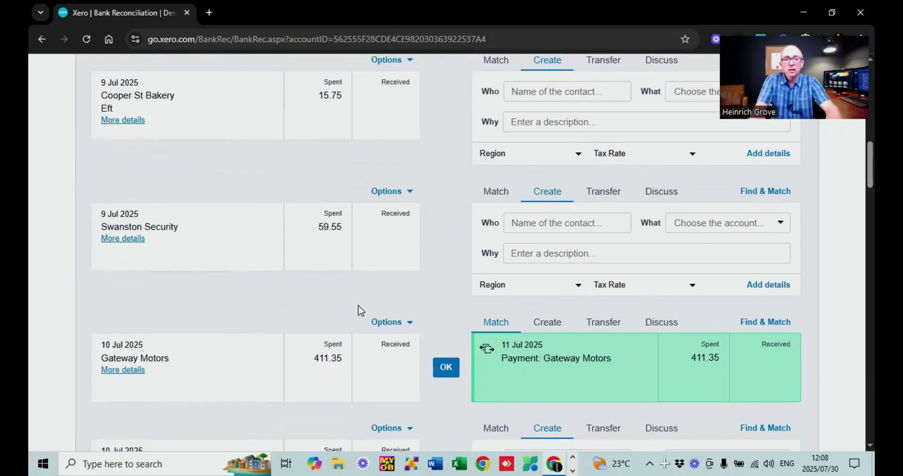
pyautogui.scroll(-15, 360, 310)
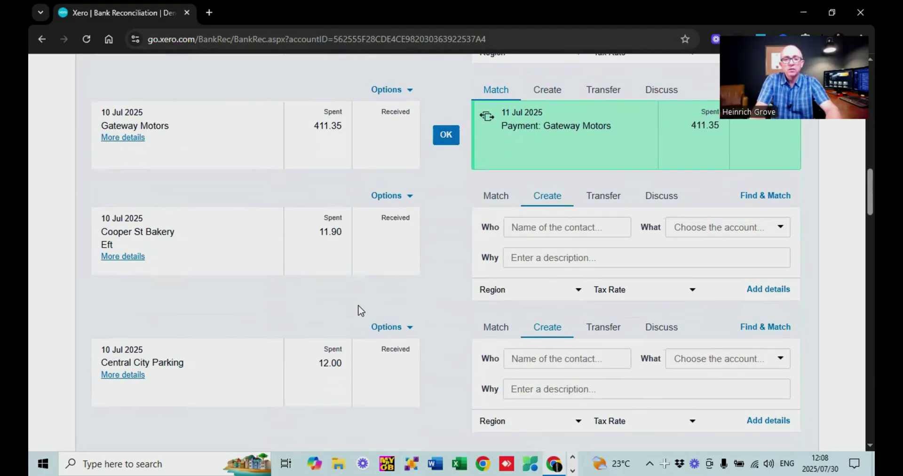
pyautogui.scroll(-8, 360, 310)
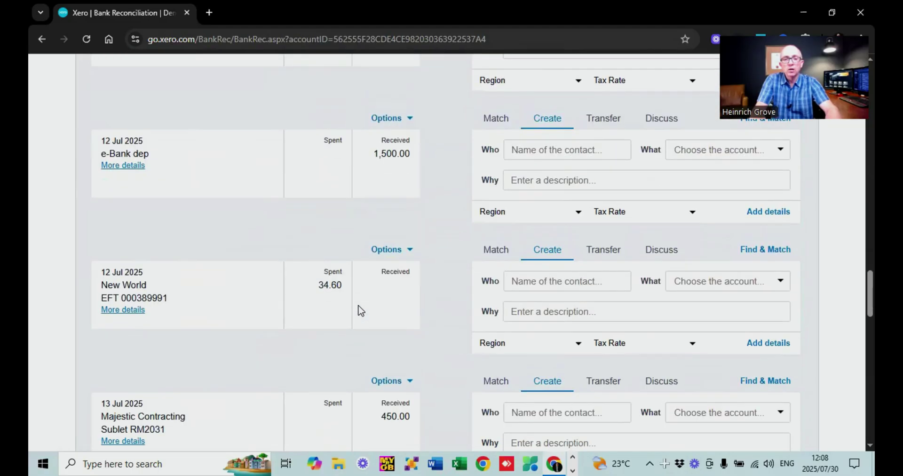
pyautogui.scroll(15, 360, 310)
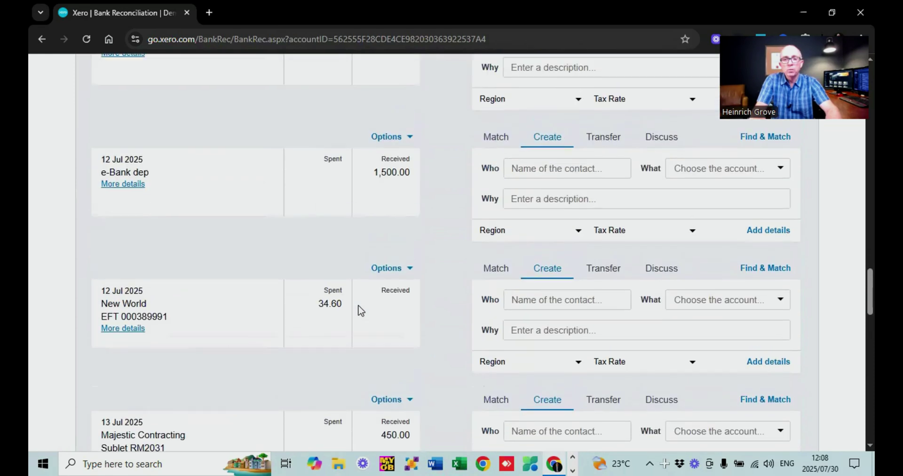
pyautogui.scroll(10, 359, 311)
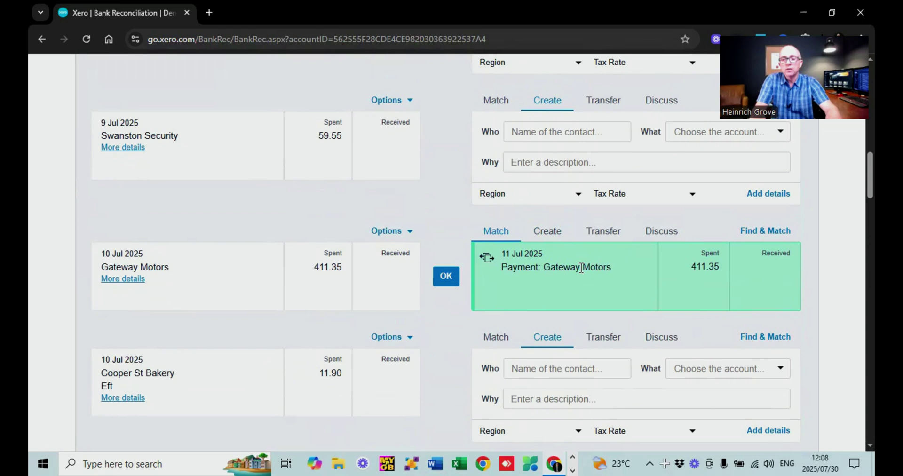
pyautogui.click(448, 281)
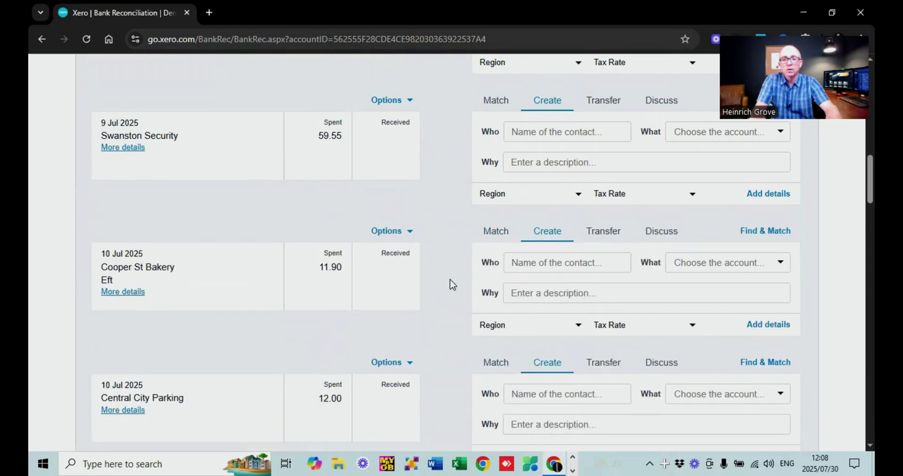
# - Check the remaining statement lines and which other bank accounts can be switched to from the Business Bank Account
pyautogui.scroll(-12, 450, 282)
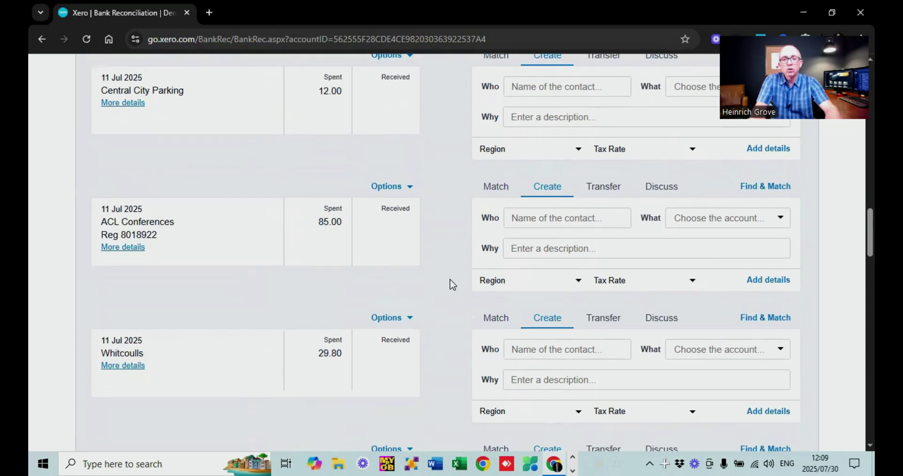
pyautogui.scroll(20, 450, 284)
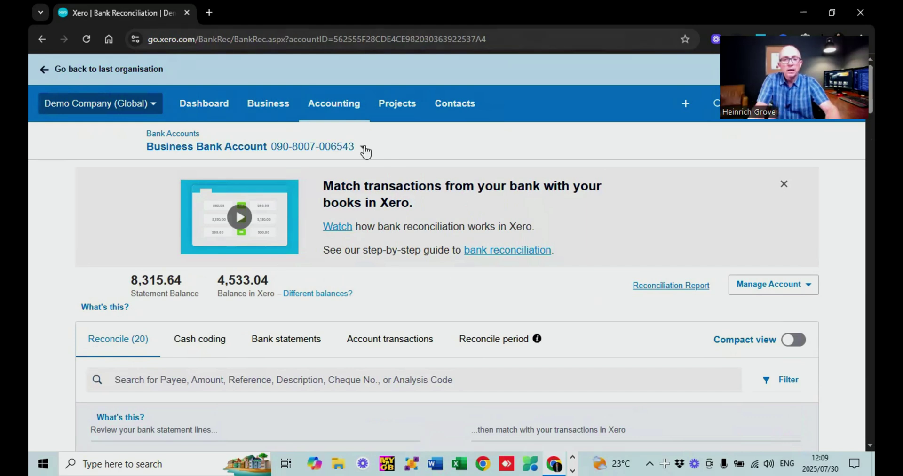
pyautogui.click(363, 148)
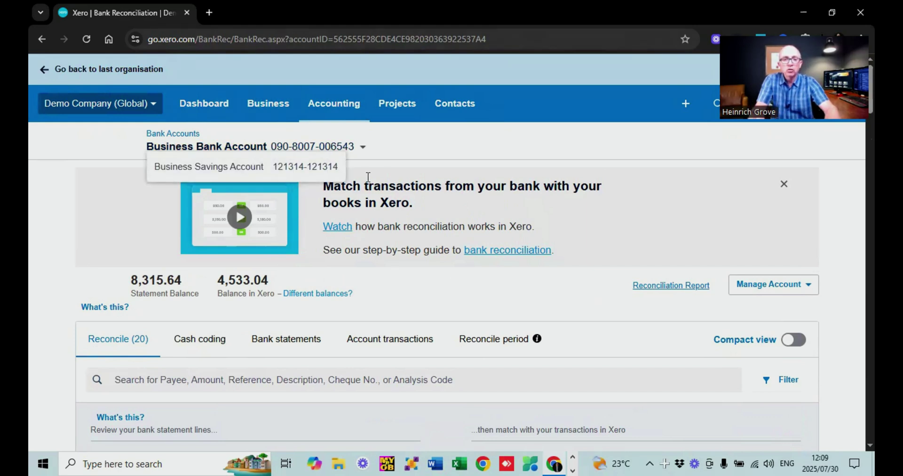
pyautogui.click(401, 149)
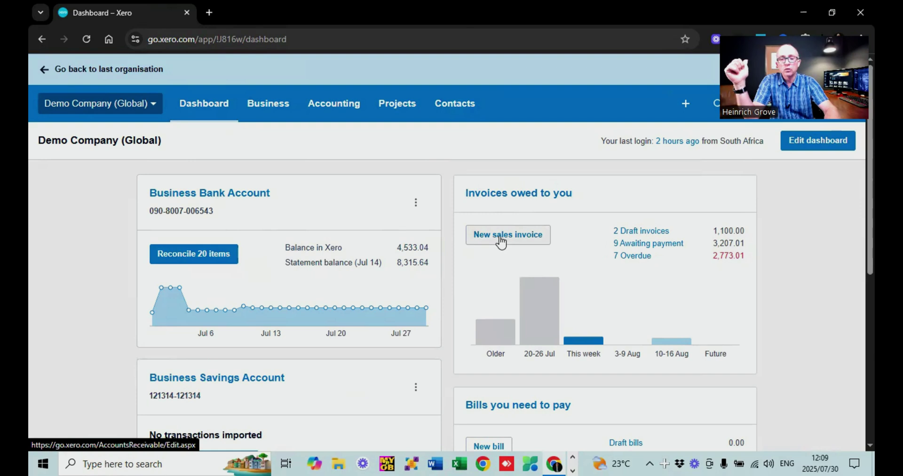
# - Open the sales invoices list from the dashboard and look through its entries
pyautogui.scroll(-1, 500, 240)
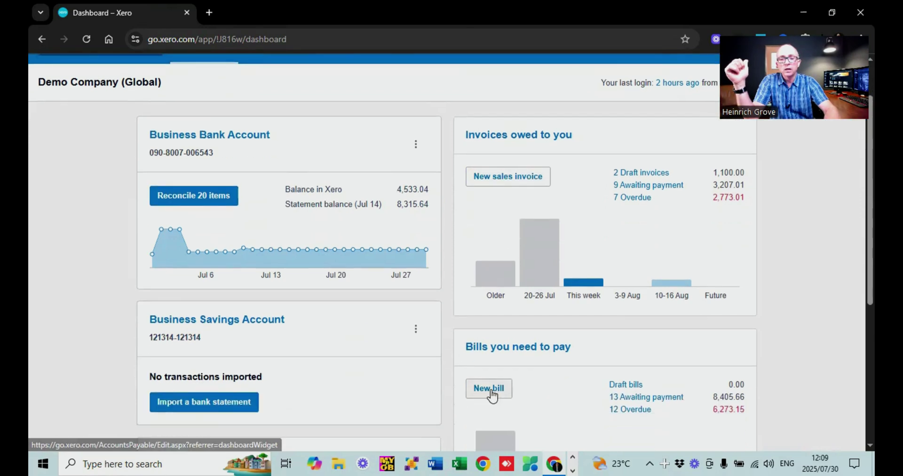
pyautogui.scroll(1, 492, 395)
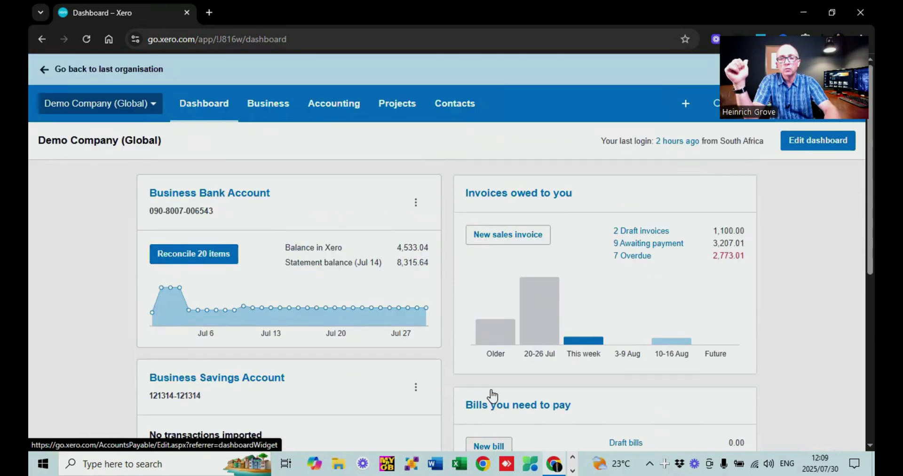
pyautogui.click(270, 103)
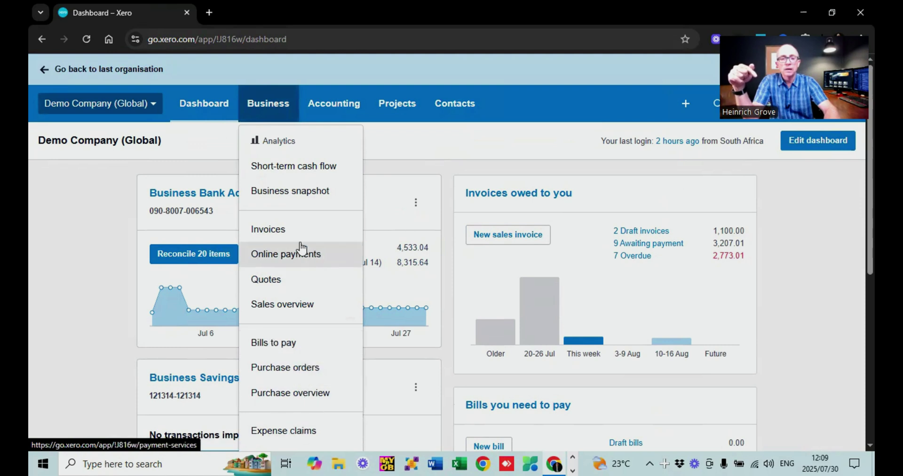
pyautogui.click(270, 230)
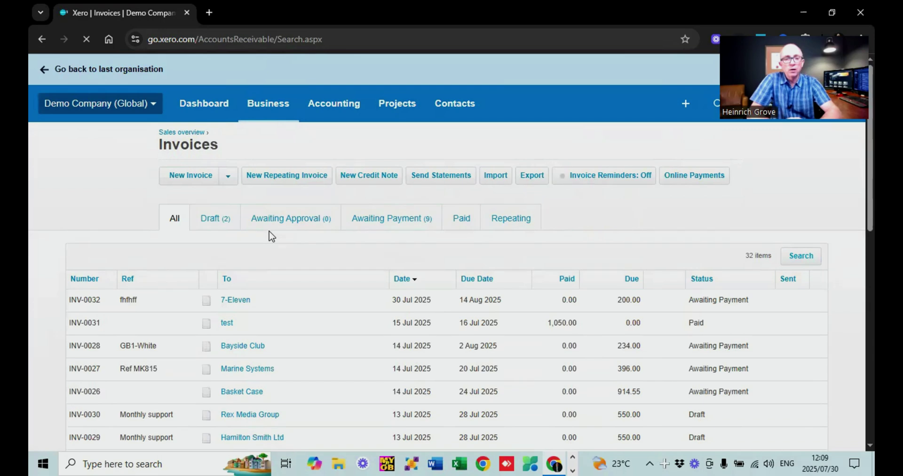
pyautogui.scroll(-3, 53, 241)
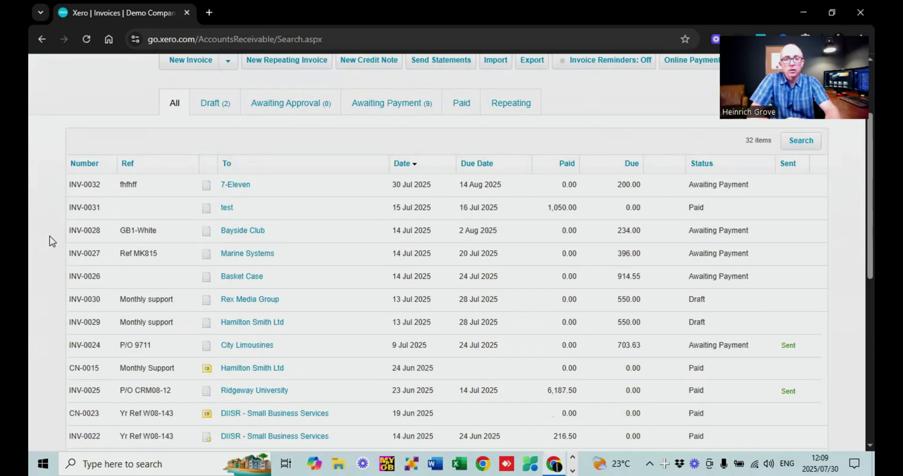
pyautogui.scroll(3, 53, 241)
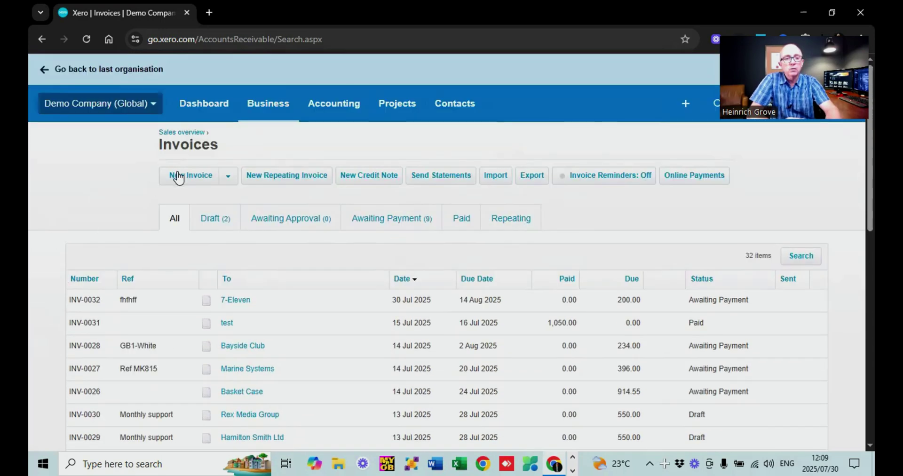
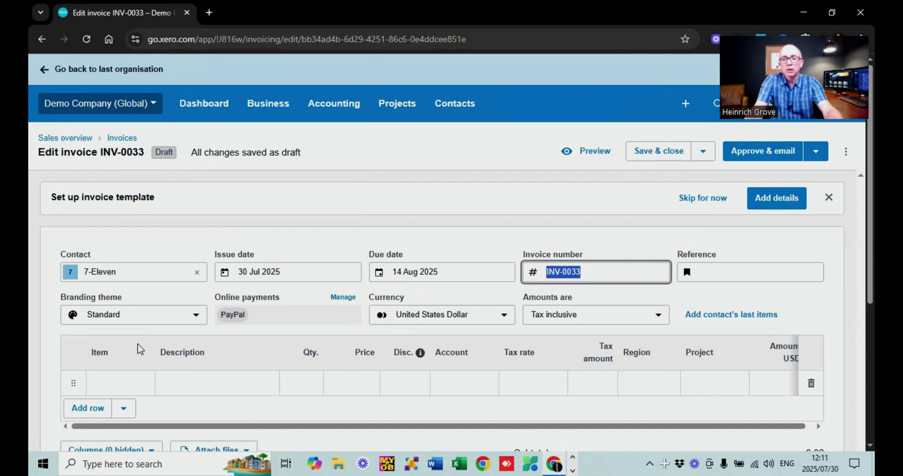
# - Set the 7-Eleven invoice's reference to hfhfhf and its amounts to No tax
pyautogui.press('Tab')
pyautogui.write('hfhfhf')
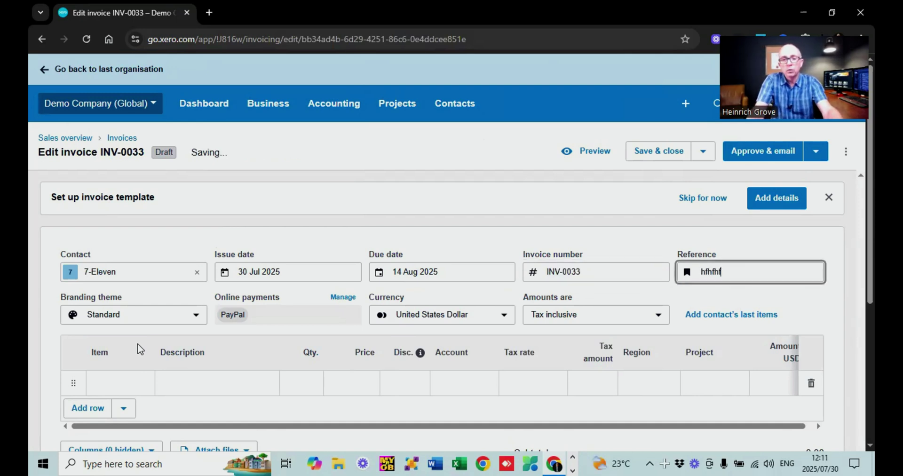
pyautogui.press('Tab')
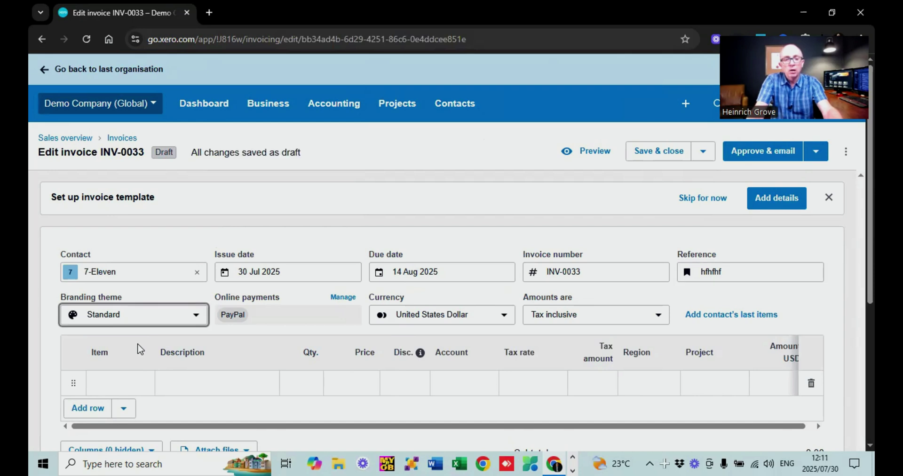
pyautogui.scroll(-2, 138, 349)
pyautogui.click(633, 211)
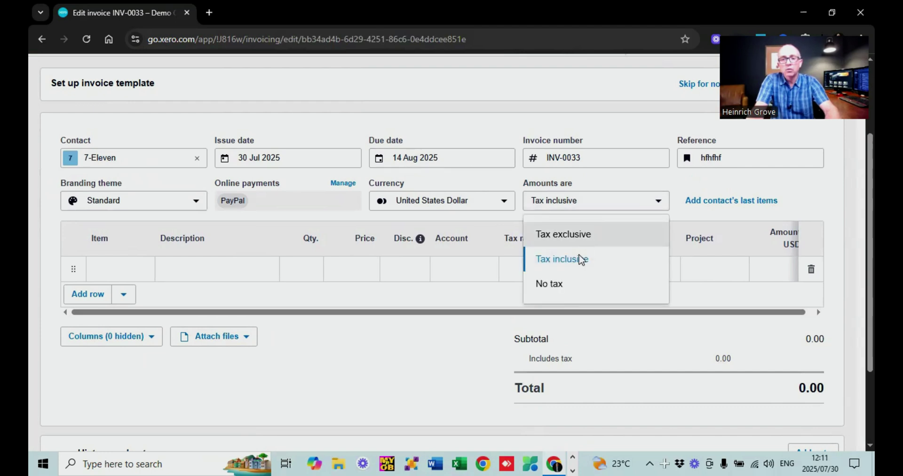
pyautogui.click(570, 285)
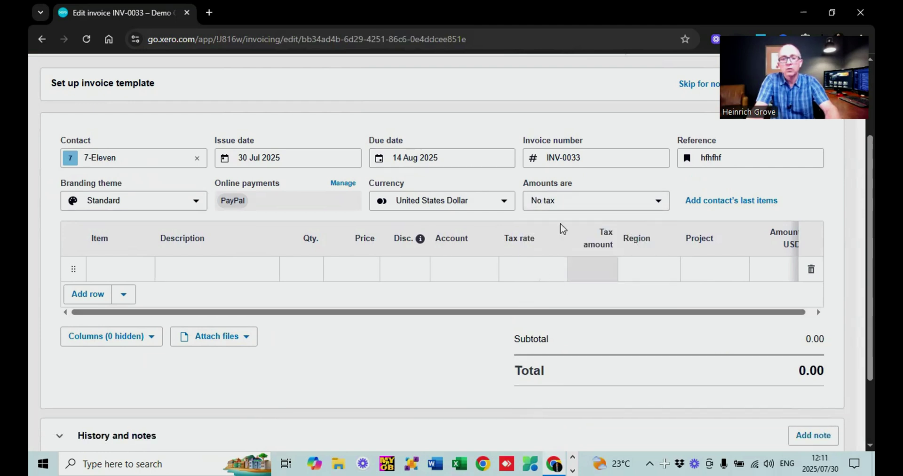
# - Look through the items available for the invoice's first line without choosing one
pyautogui.click(151, 267)
pyautogui.scroll(-1, 230, 201)
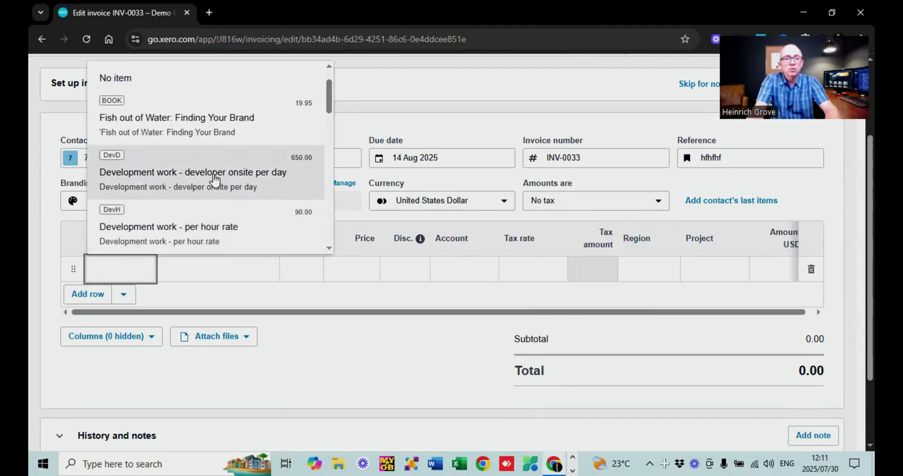
pyautogui.scroll(-2, 215, 179)
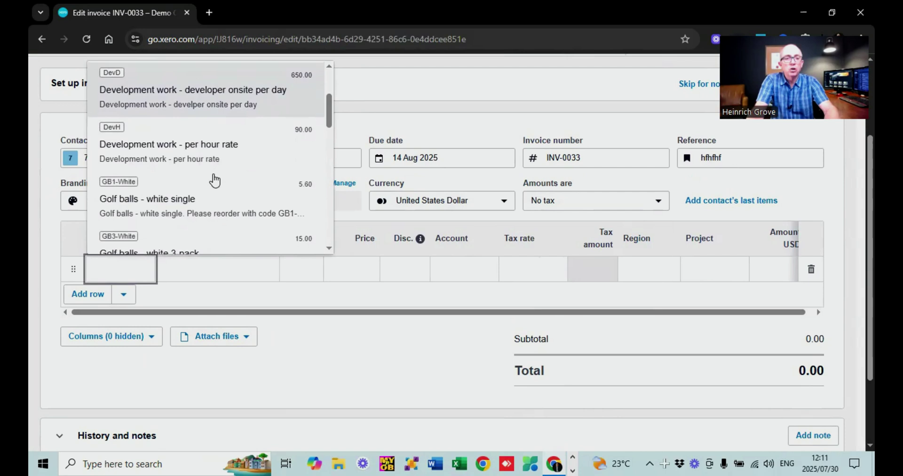
pyautogui.scroll(2, 215, 179)
pyautogui.scroll(1, 215, 180)
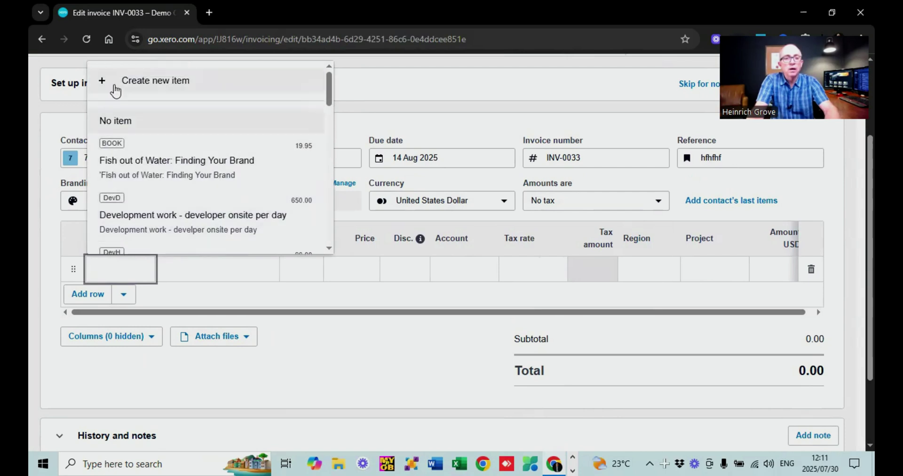
pyautogui.scroll(-1, 207, 169)
pyautogui.click(288, 298)
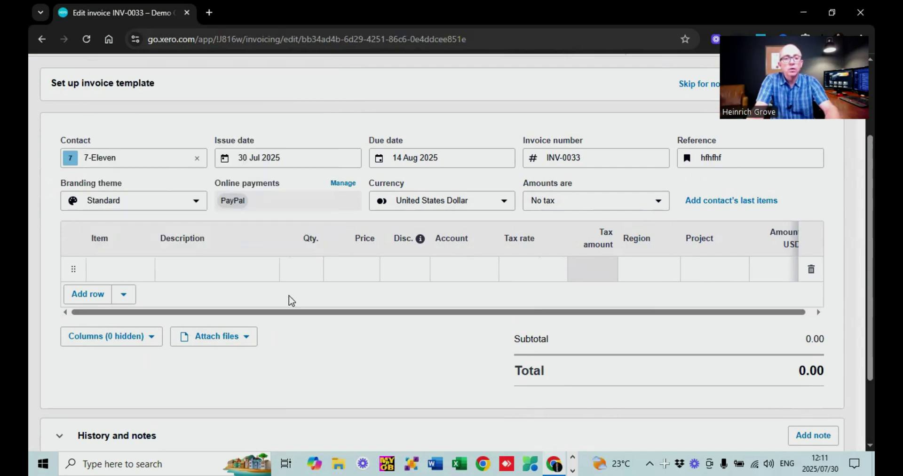
# - Fill in the invoice's first line with the description Consulting, quantity 1 and price 1500
pyautogui.click(205, 265)
pyautogui.write('c')
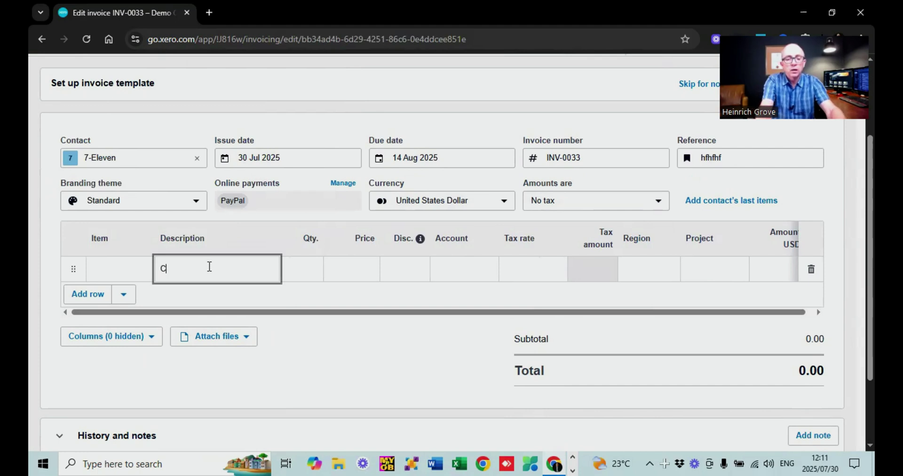
pyautogui.write('onsulting')
pyautogui.press('Tab')
pyautogui.write('1')
pyautogui.press('Tab')
pyautogui.write('1500')
pyautogui.press('Tab')
pyautogui.press('Tab')
pyautogui.press('Tab')
pyautogui.press('Tab')
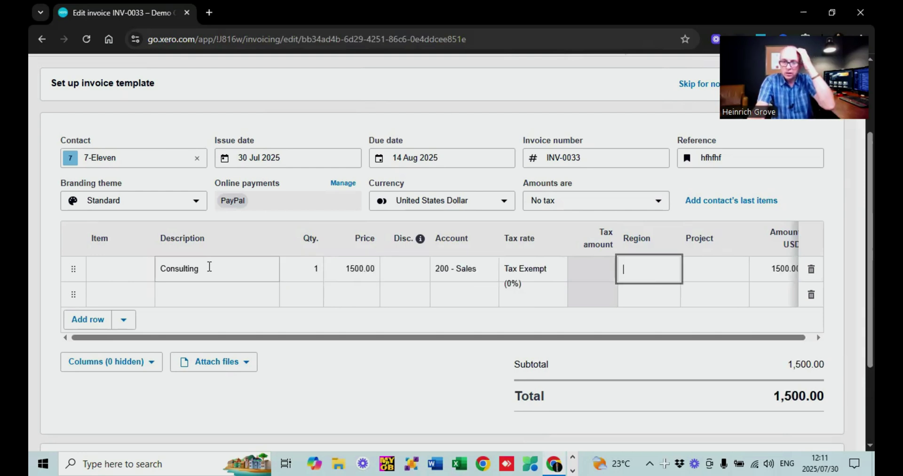
# - Preview the draft invoice, return to editing it and review its details
pyautogui.scroll(2, 210, 270)
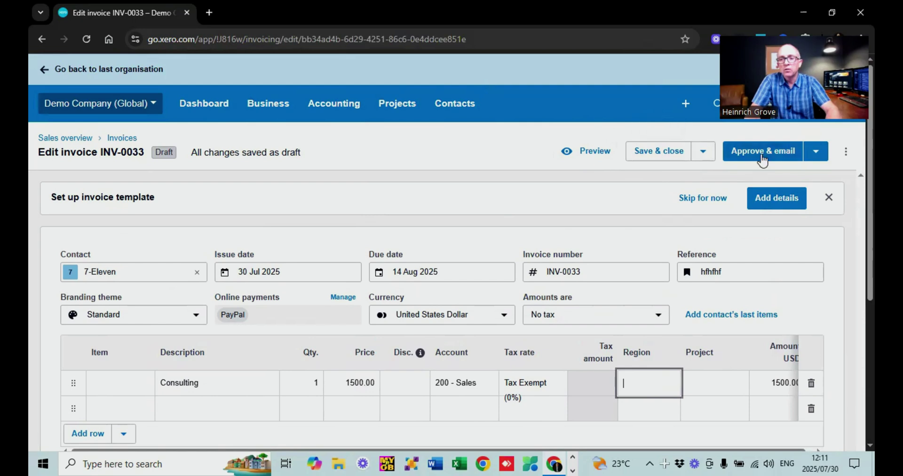
pyautogui.click(590, 160)
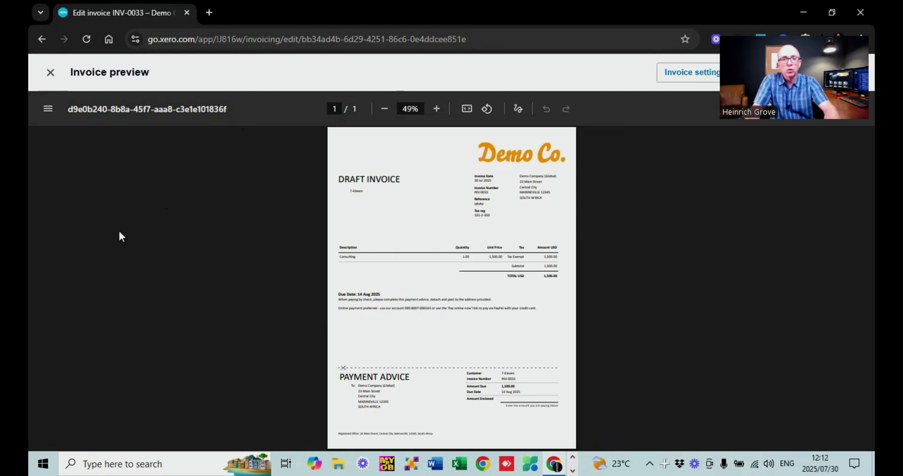
pyautogui.click(49, 73)
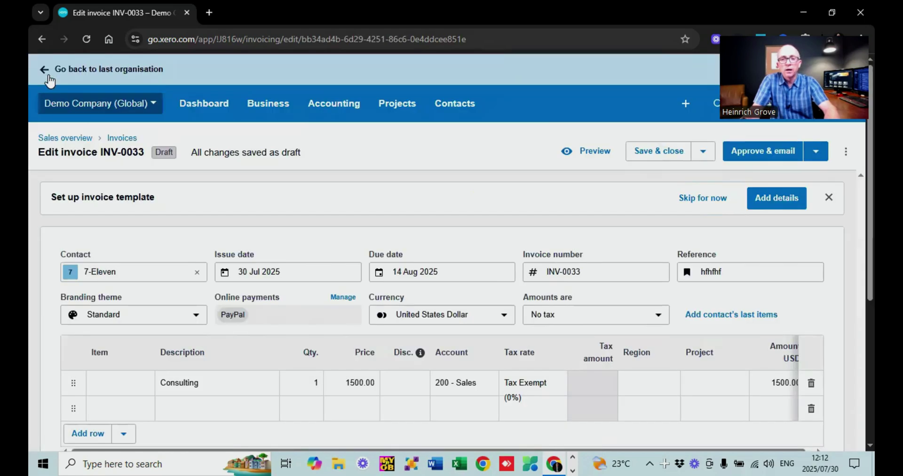
pyautogui.scroll(-3, 352, 248)
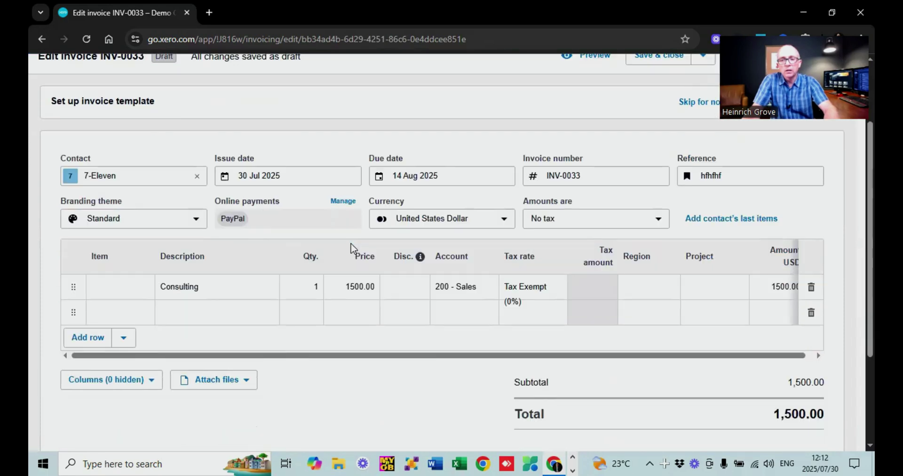
pyautogui.scroll(3, 353, 248)
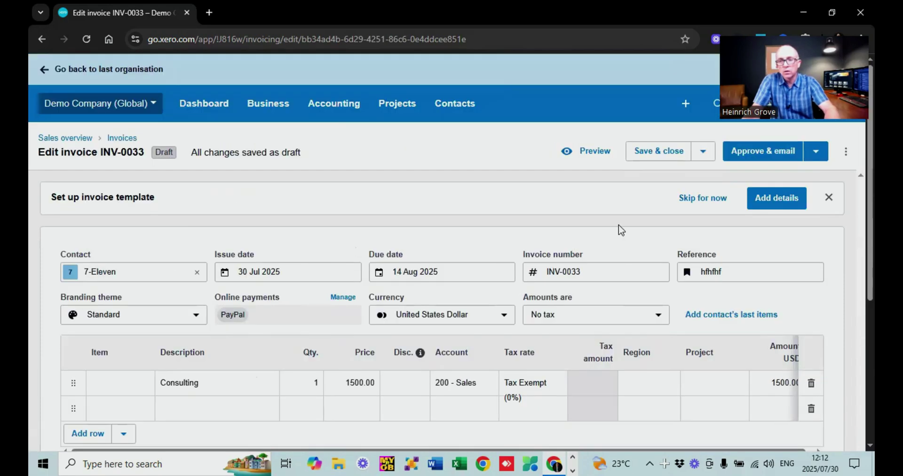
# - Approve the 7-Eleven invoice and try to email it to the customer, leaving the email form at the end
pyautogui.click(703, 155)
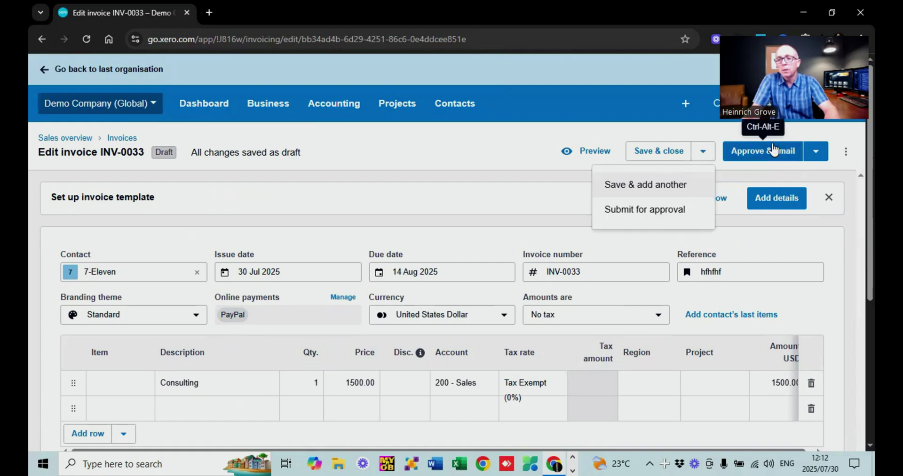
pyautogui.click(755, 153)
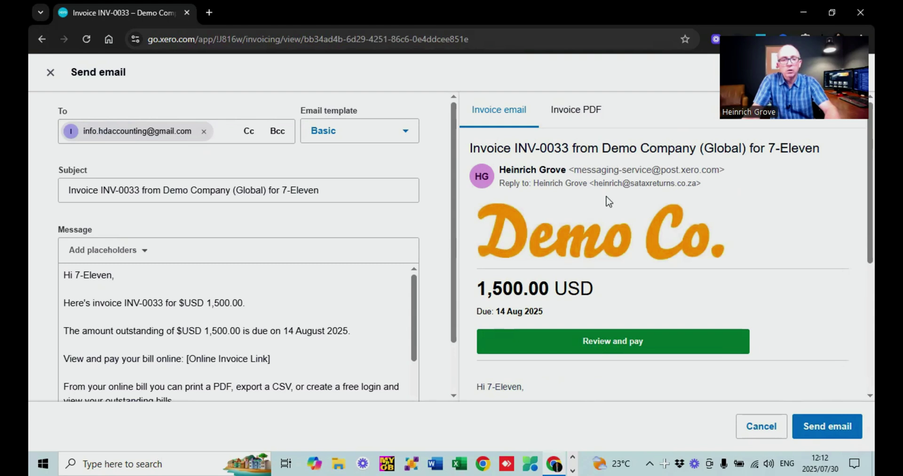
pyautogui.click(829, 426)
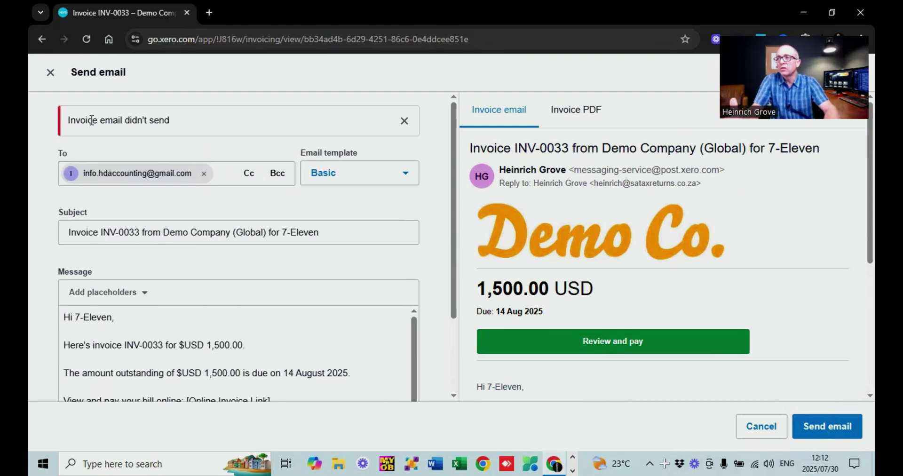
pyautogui.click(51, 75)
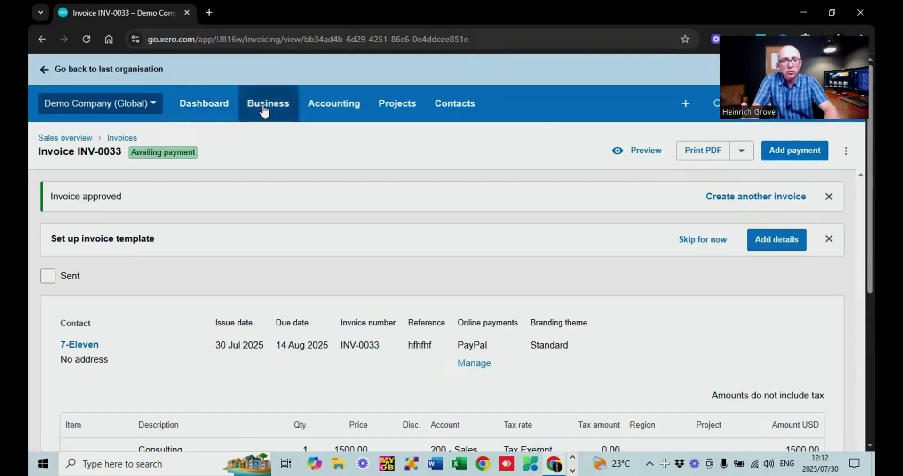
# - Open the quotes list and start a new quote for the contact 7-Eleven
pyautogui.click(264, 107)
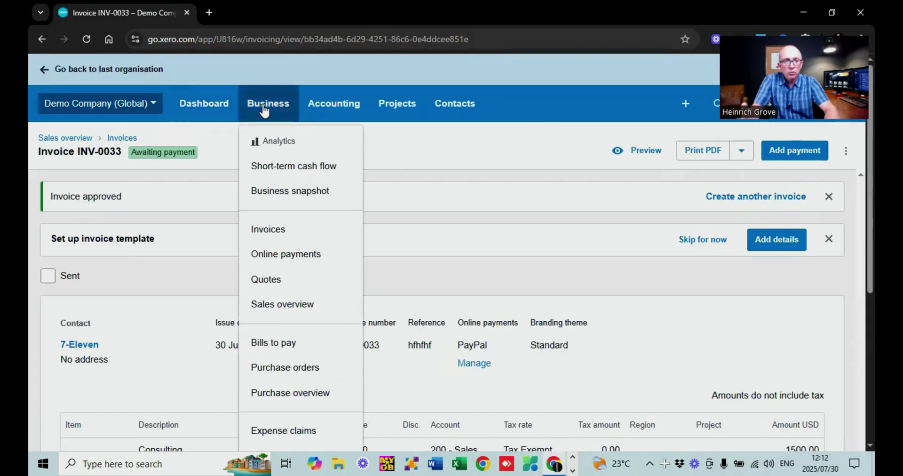
pyautogui.click(276, 280)
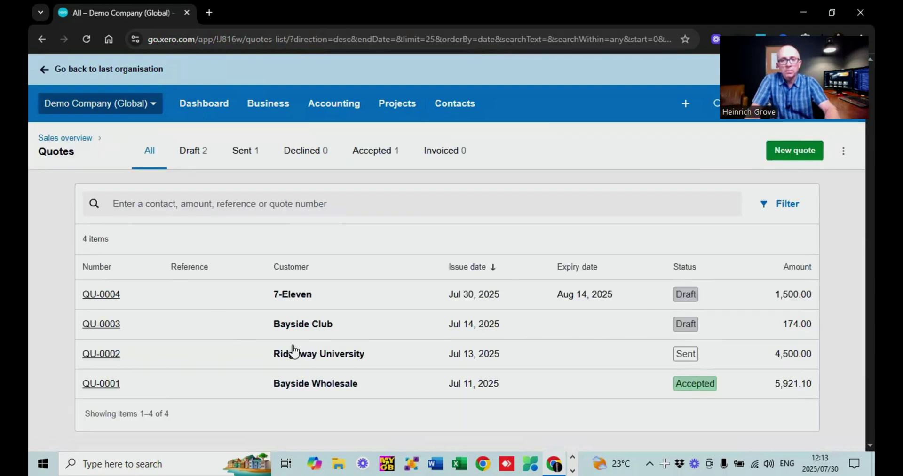
pyautogui.click(793, 154)
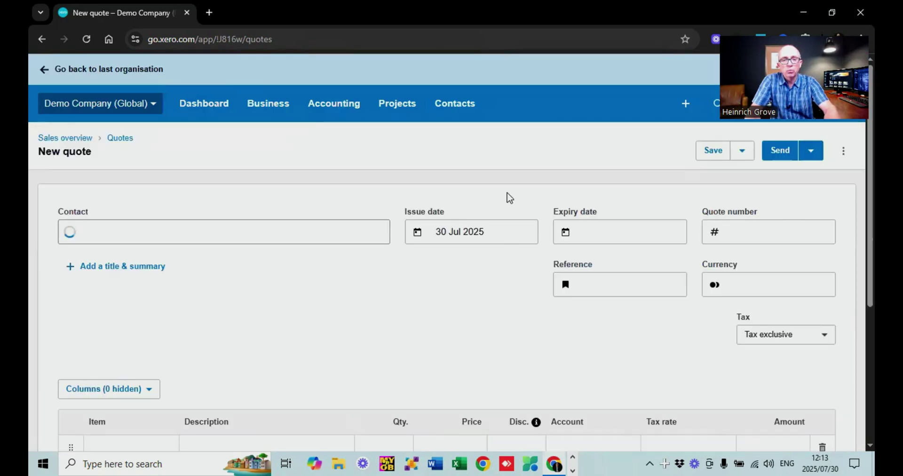
pyautogui.click(207, 230)
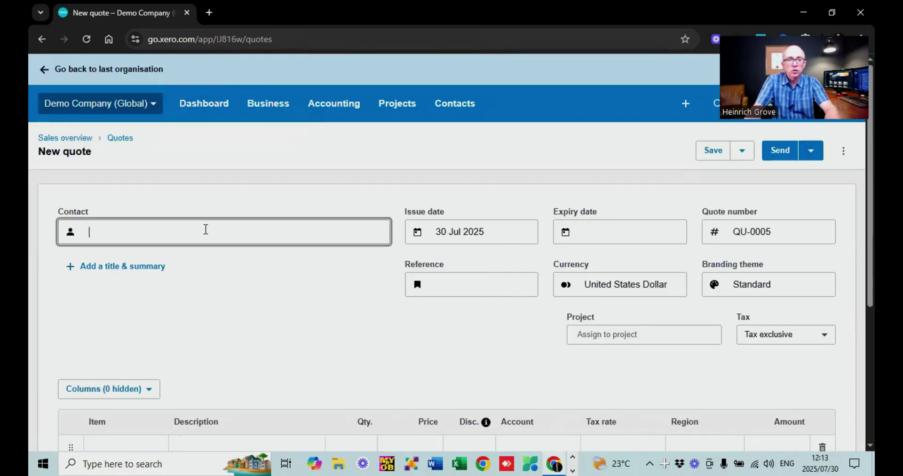
pyautogui.write('7')
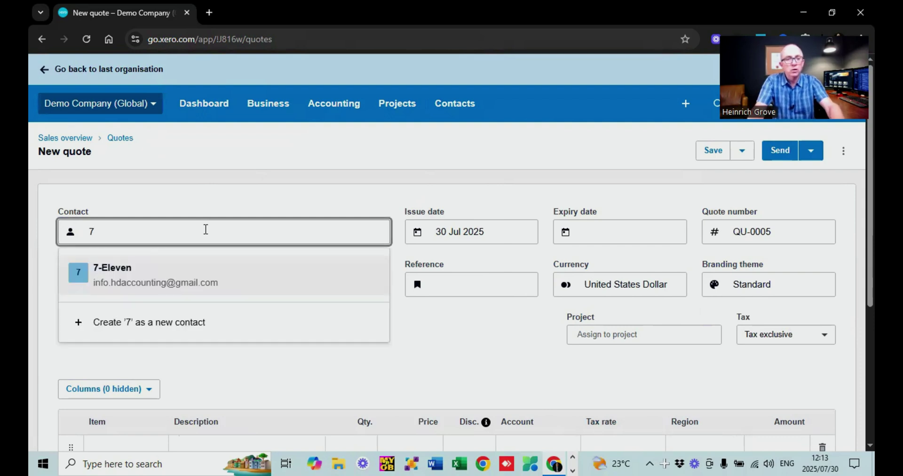
pyautogui.click(205, 279)
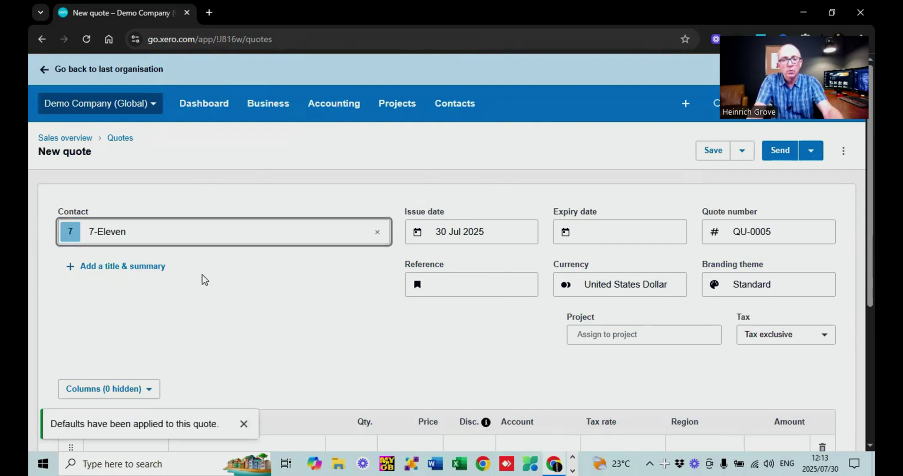
# - Set the quote's expiry date to 29 Aug 2025 and its reference to ggdfgf
pyautogui.press('Tab')
pyautogui.press('Tab')
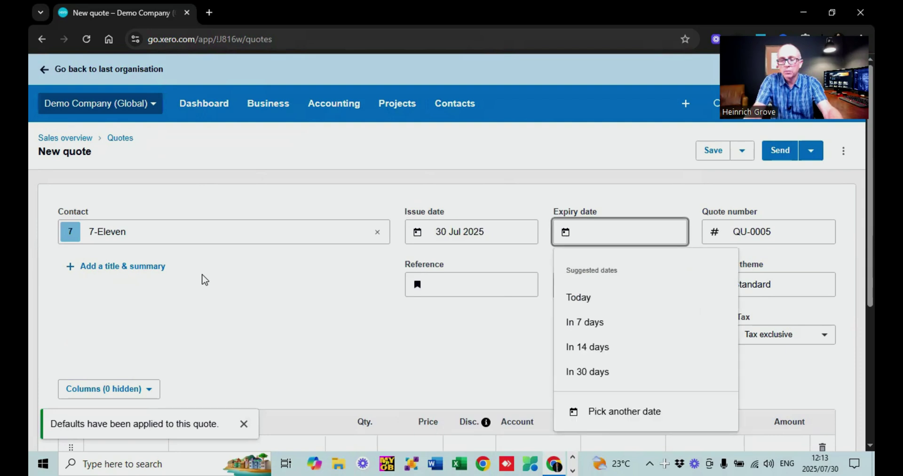
pyautogui.press('Tab')
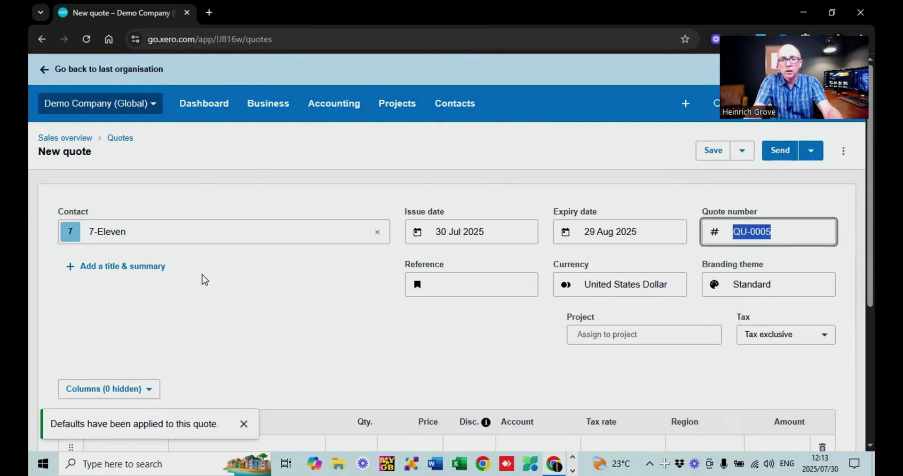
pyautogui.press('Tab')
pyautogui.press('Tab')
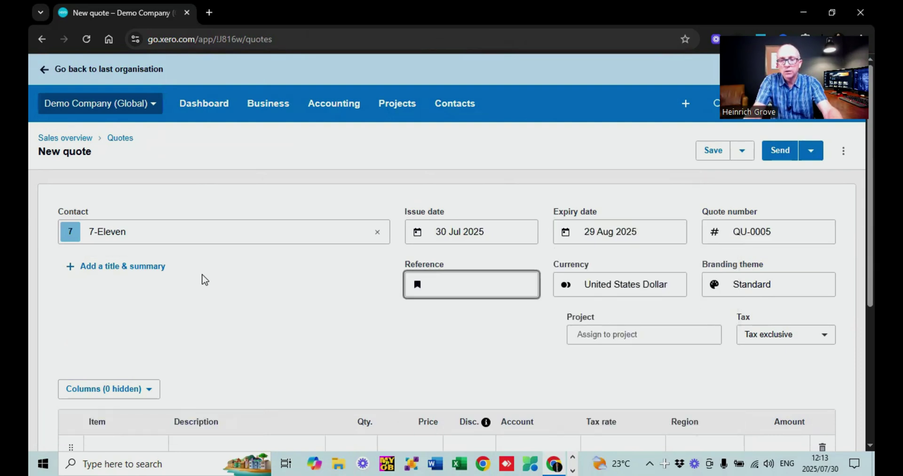
pyautogui.press('Tab')
pyautogui.press('Tab')
pyautogui.press('Tab')
# - Set the quote's tax option to No tax
pyautogui.scroll(-2, 203, 279)
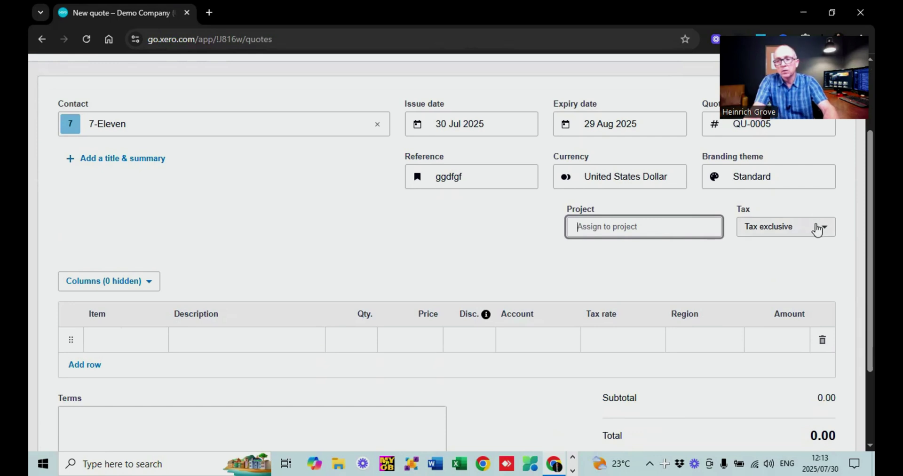
pyautogui.click(816, 227)
pyautogui.click(768, 313)
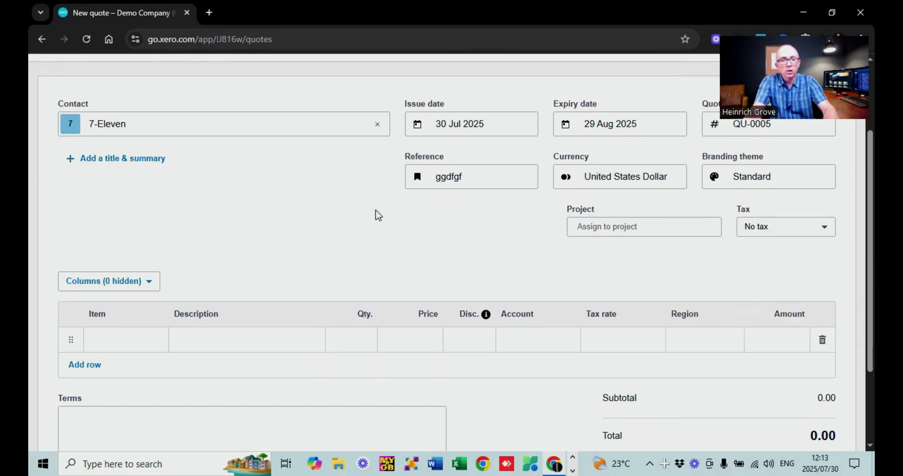
# - Fill in the quote's first line with the description Consulting, quantity 1 and price 3000
pyautogui.click(244, 348)
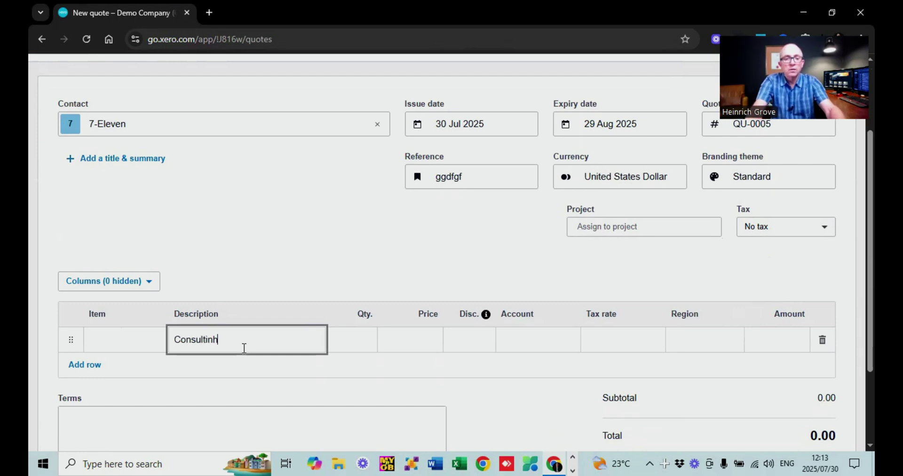
pyautogui.write('Consulting')
pyautogui.press('Tab')
pyautogui.press('Tab')
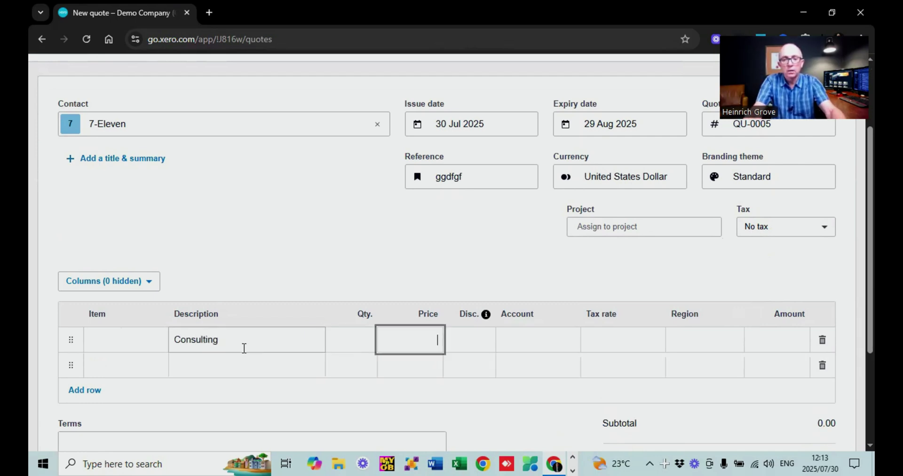
pyautogui.press('Tab')
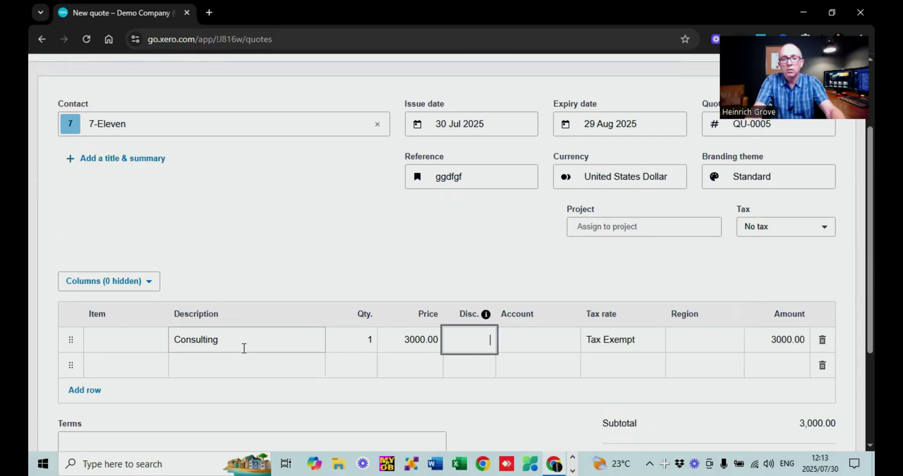
pyautogui.scroll(3, 244, 351)
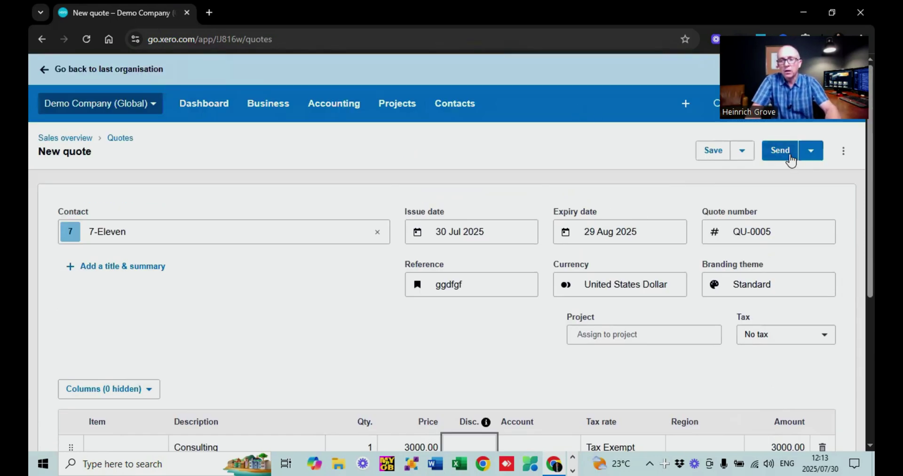
# - Save the new quote as a draft and review it in the quotes list
pyautogui.click(711, 157)
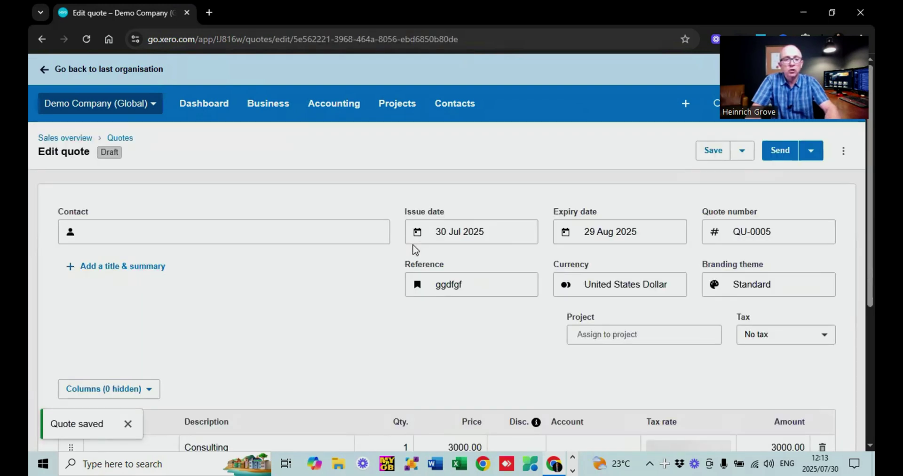
pyautogui.click(214, 114)
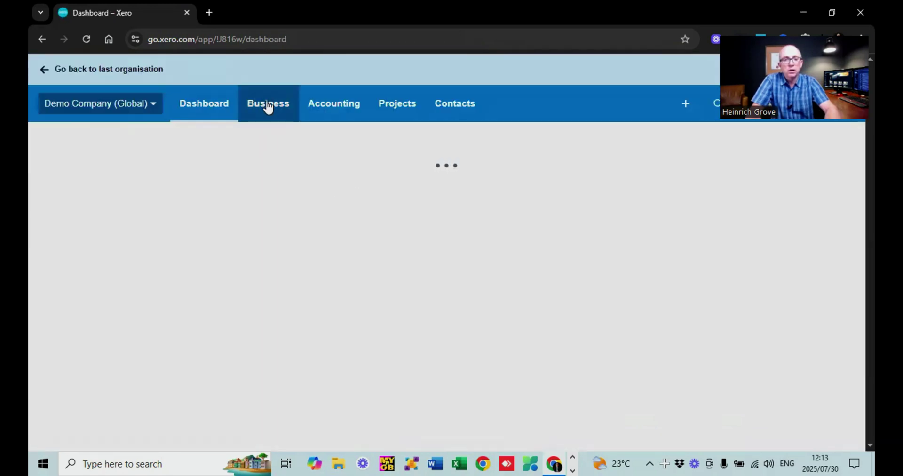
pyautogui.click(268, 106)
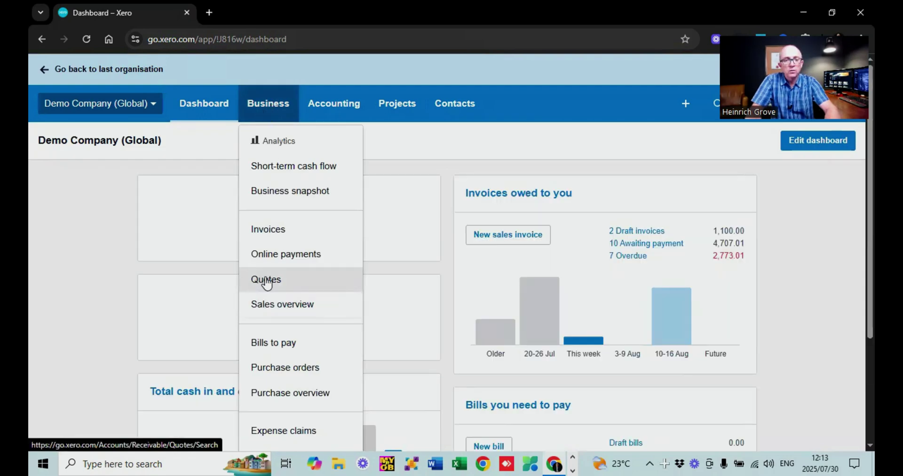
pyautogui.click(266, 280)
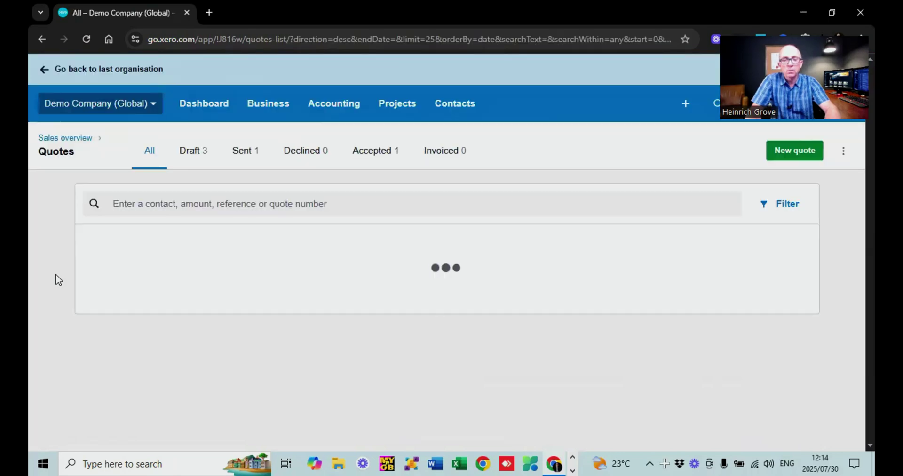
pyautogui.scroll(-1, 56, 280)
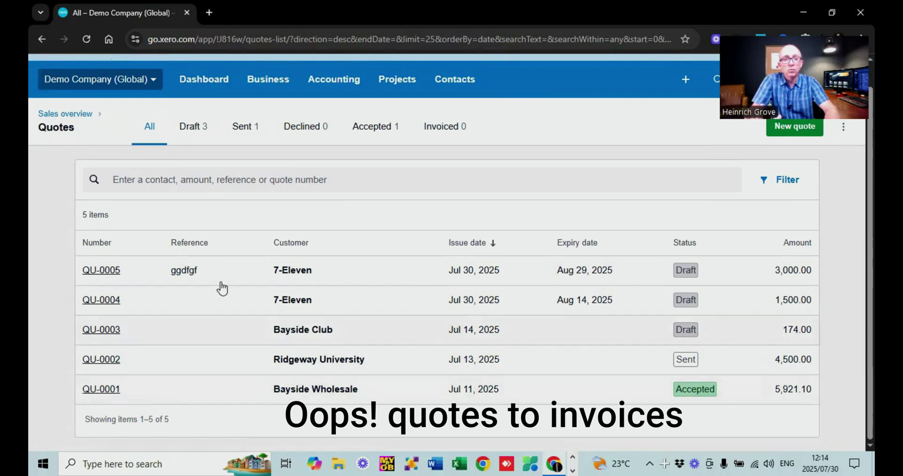
pyautogui.scroll(1, 220, 286)
pyautogui.scroll(1, 220, 287)
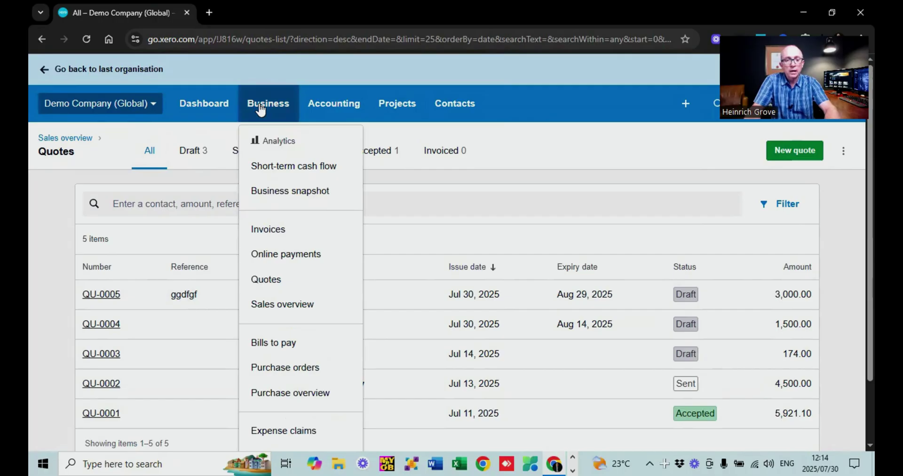
# - Open the bills to pay and start a new bill from the supplier Net Connect
pyautogui.click(297, 343)
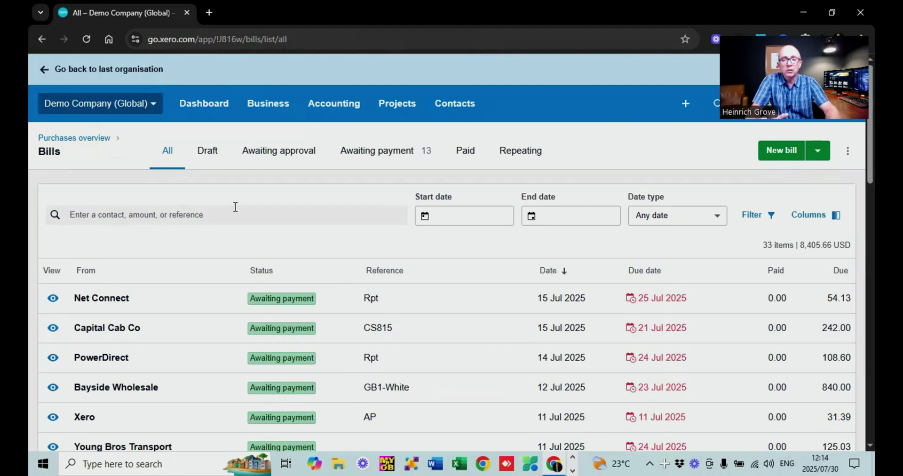
pyautogui.click(776, 153)
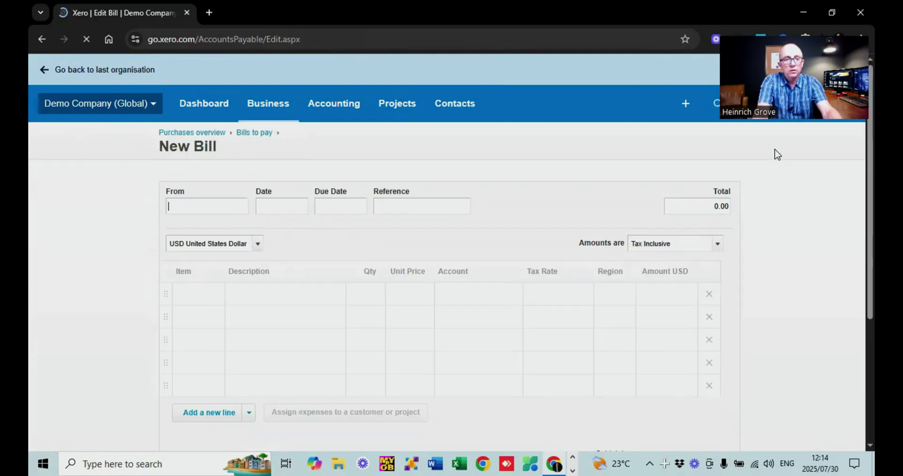
pyautogui.write('t')
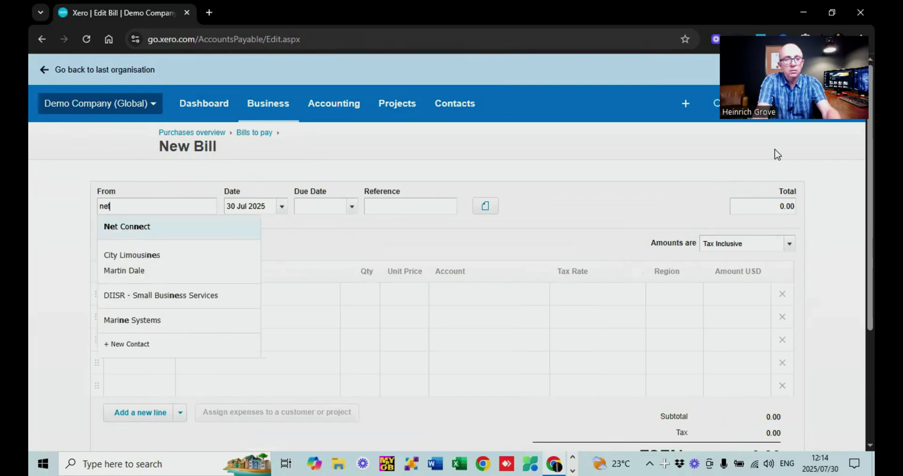
pyautogui.click(173, 236)
# - Set the bill's due date to 14 Aug 2025 and its reference to rfhfjkhdfshf
pyautogui.click(324, 203)
pyautogui.write('+15')
pyautogui.write('rfhfjkhdfshf')
pyautogui.press('Tab')
pyautogui.press('Tab')
pyautogui.press('Tab')
# - Fill the bill's first line with the item DevD: Development work - developer onsite per day, quantity 1, unit price 500, and approve the bill
pyautogui.click(156, 295)
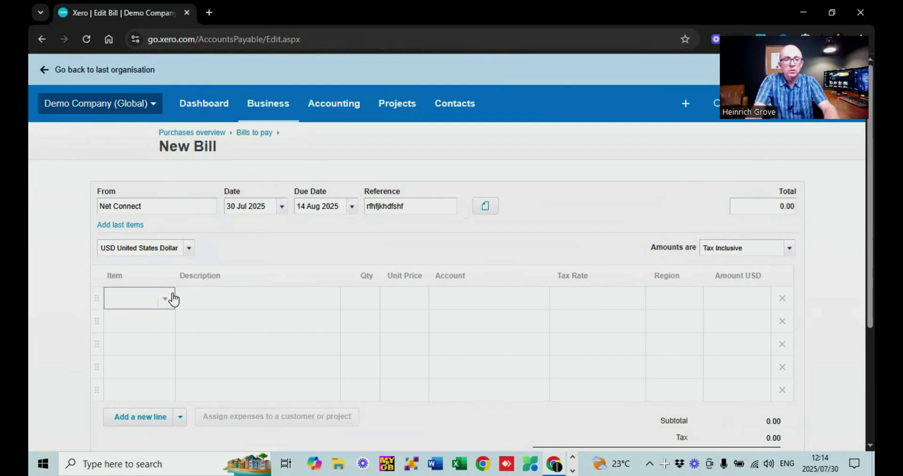
pyautogui.click(164, 298)
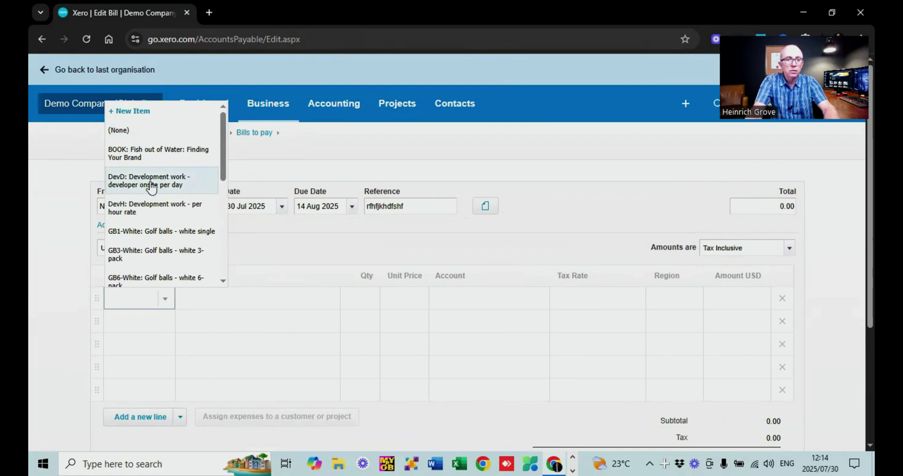
pyautogui.click(151, 186)
pyautogui.press('Tab')
pyautogui.press('Tab')
pyautogui.write('1')
pyautogui.press('Tab')
pyautogui.write('500')
pyautogui.press('Tab')
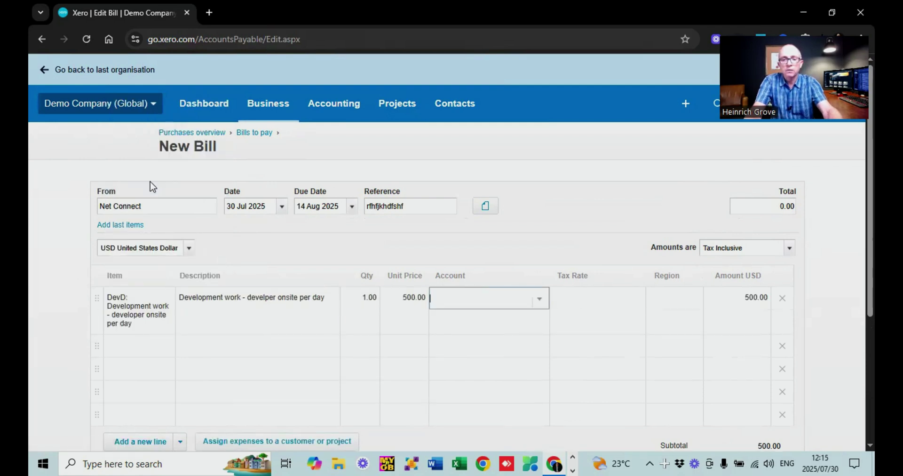
pyautogui.scroll(-3, 151, 185)
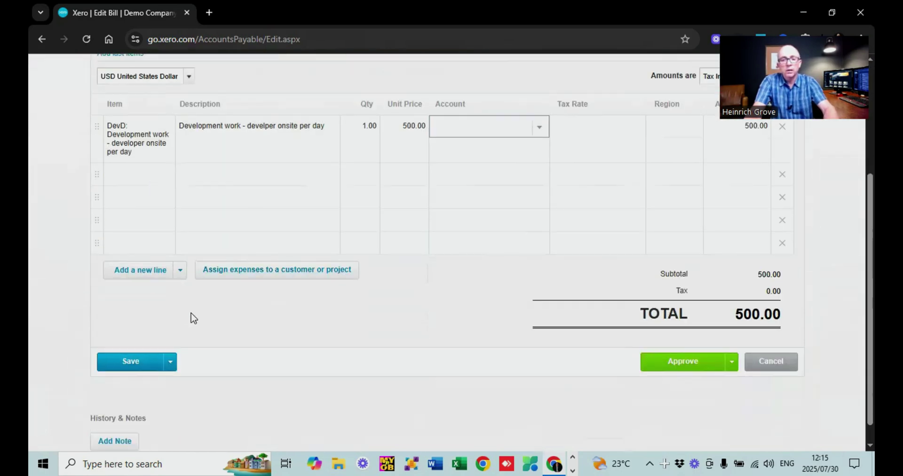
pyautogui.click(669, 366)
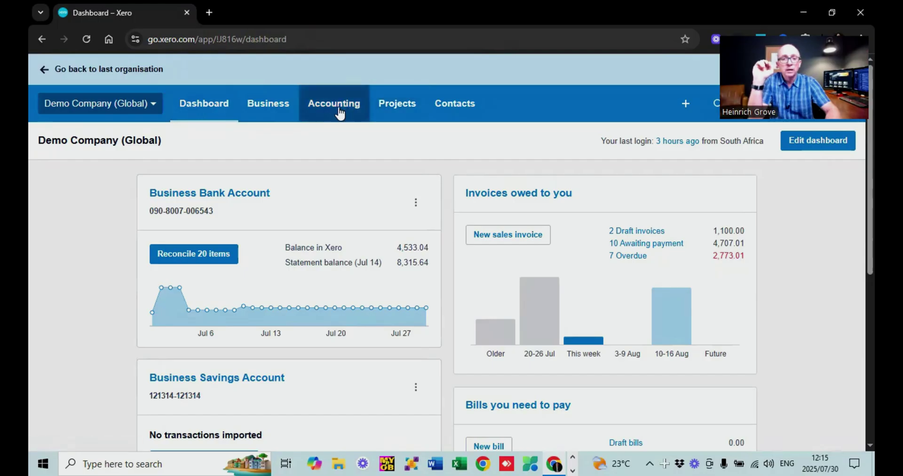
# - Open the accounting reports overview and look through the financial performance and financial statement reports
pyautogui.click(340, 113)
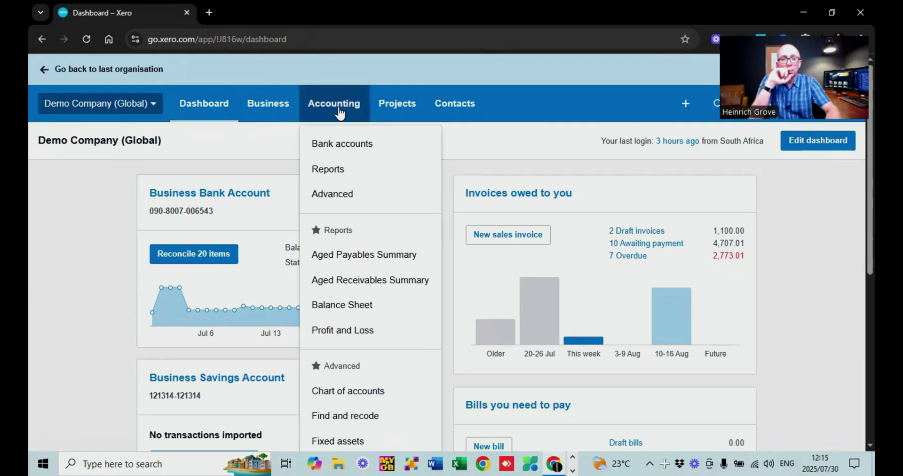
pyautogui.click(334, 170)
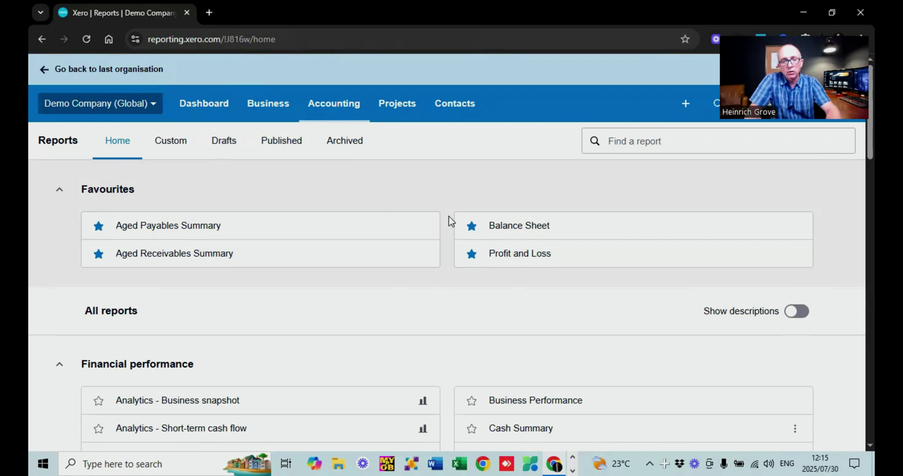
pyautogui.scroll(-4, 450, 220)
pyautogui.scroll(-2, 450, 221)
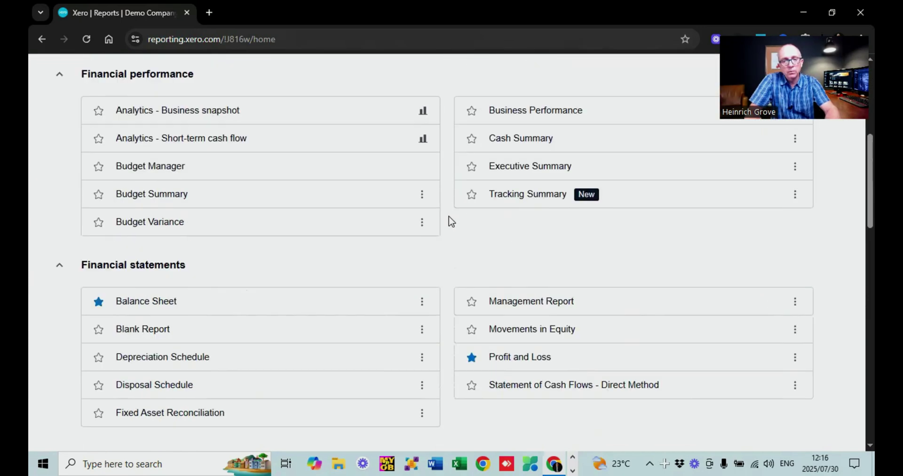
# - Add the Budget Summary report to the favourites and remove it again
pyautogui.click(98, 194)
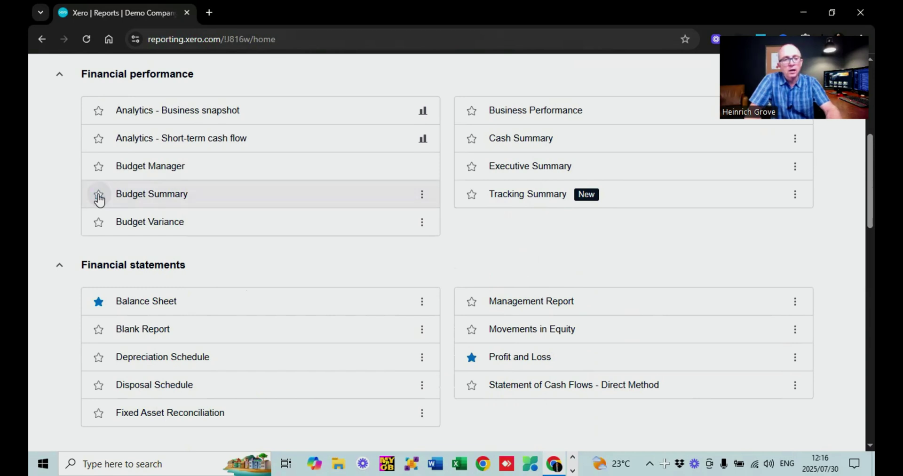
pyautogui.scroll(7, 99, 199)
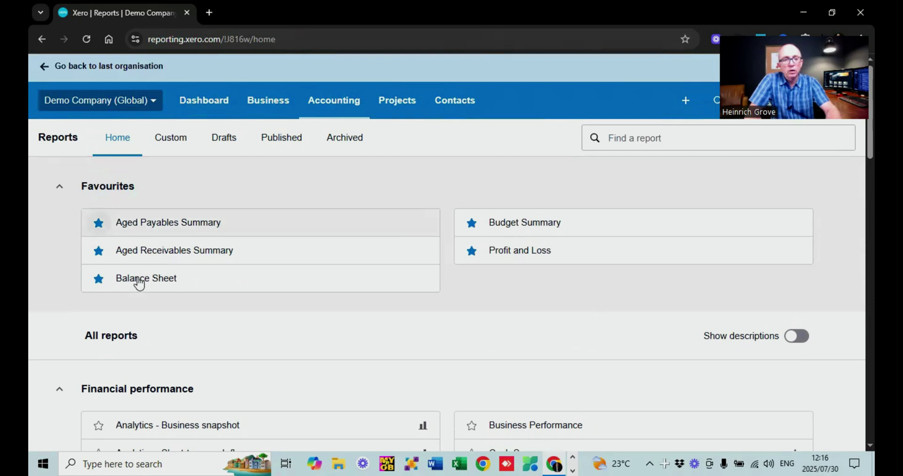
pyautogui.scroll(-3, 161, 239)
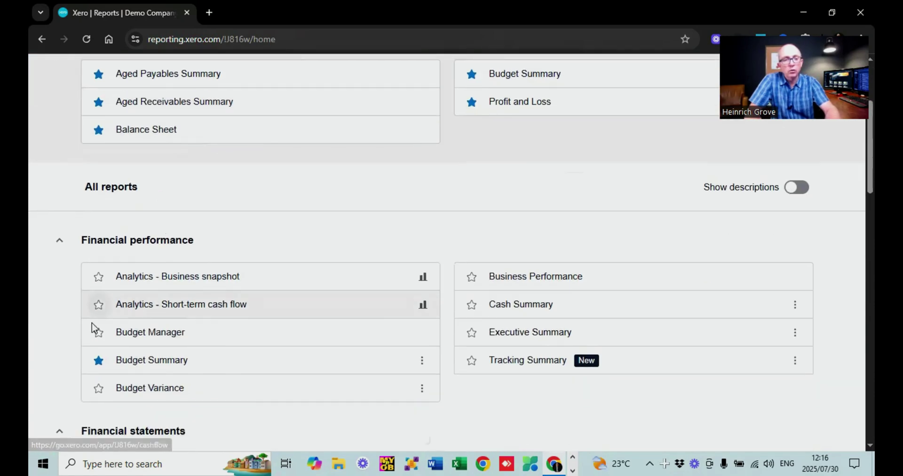
pyautogui.click(99, 360)
# - Browse the remaining report categories, and open the favourite Profit and Loss report to read it
pyautogui.scroll(-12, 100, 362)
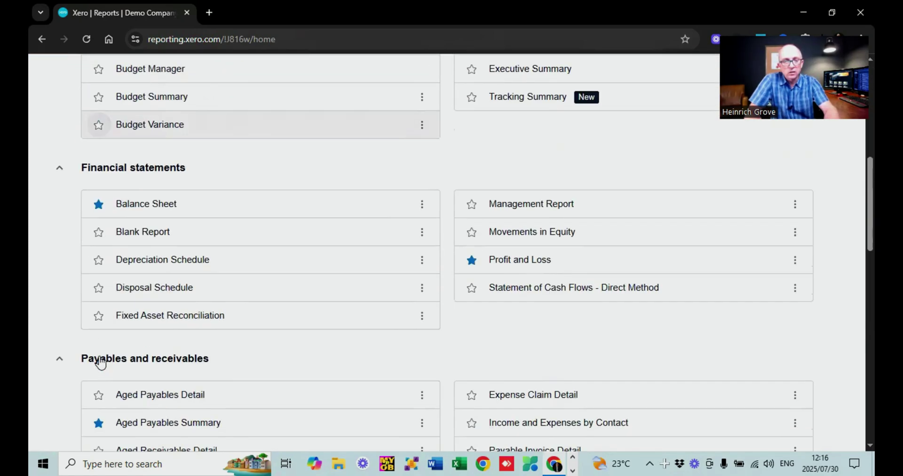
pyautogui.scroll(-9, 100, 362)
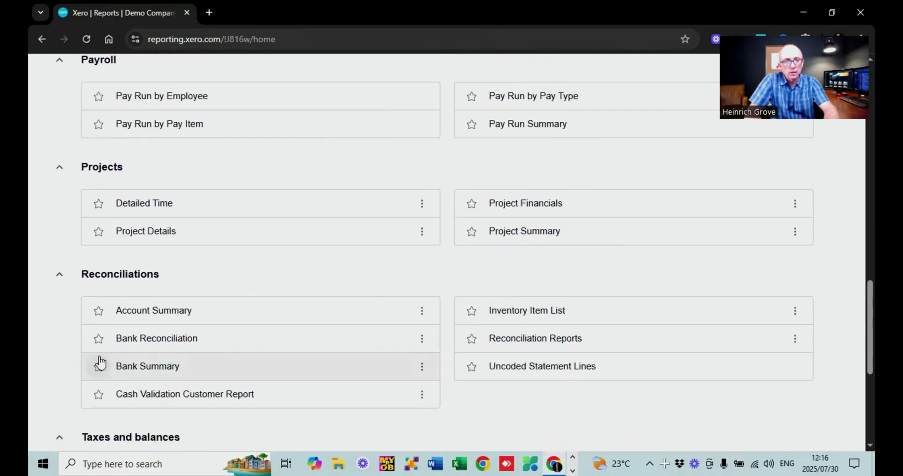
pyautogui.scroll(20, 100, 362)
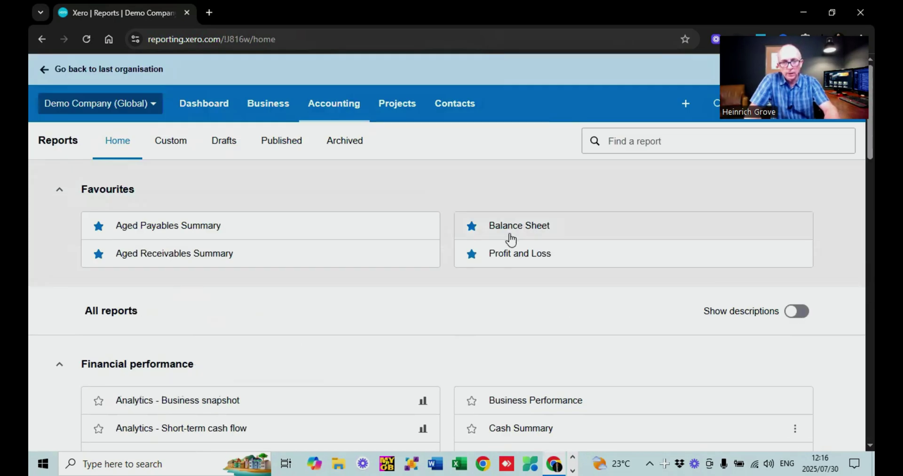
pyautogui.click(522, 260)
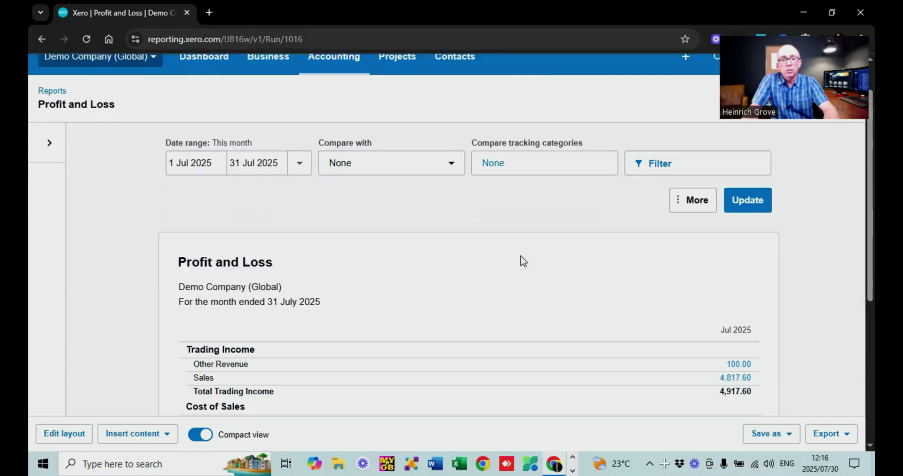
pyautogui.scroll(-3, 523, 261)
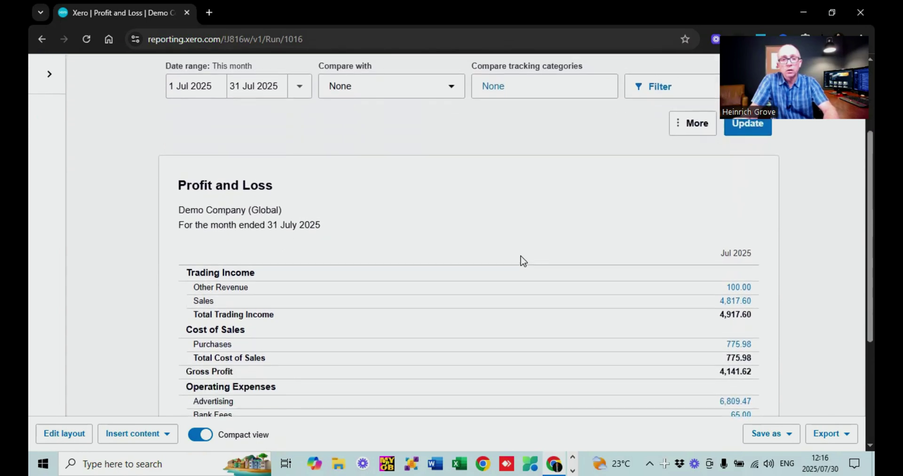
pyautogui.scroll(3, 523, 261)
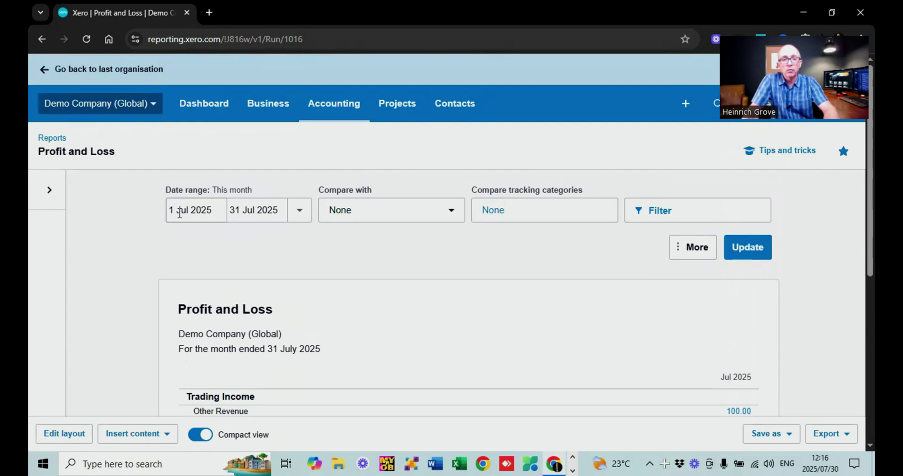
# - Set the Profit and Loss report to compare with 3 months and update it
pyautogui.click(297, 214)
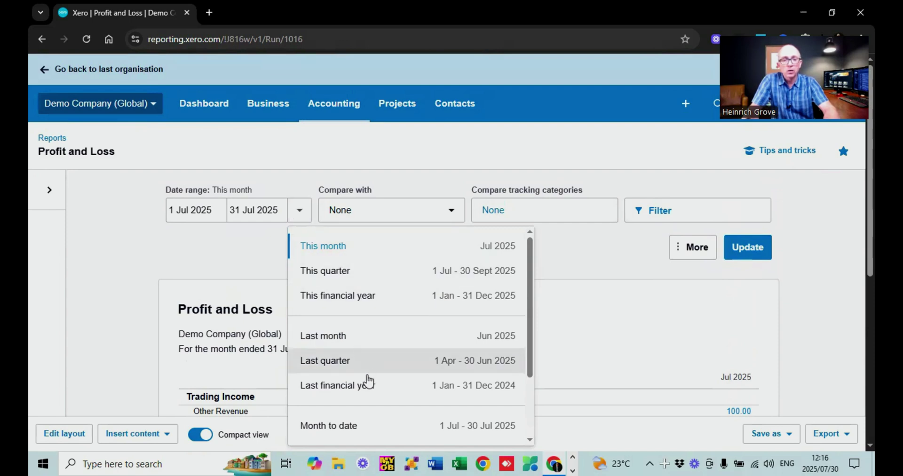
pyautogui.click(167, 271)
pyautogui.click(447, 216)
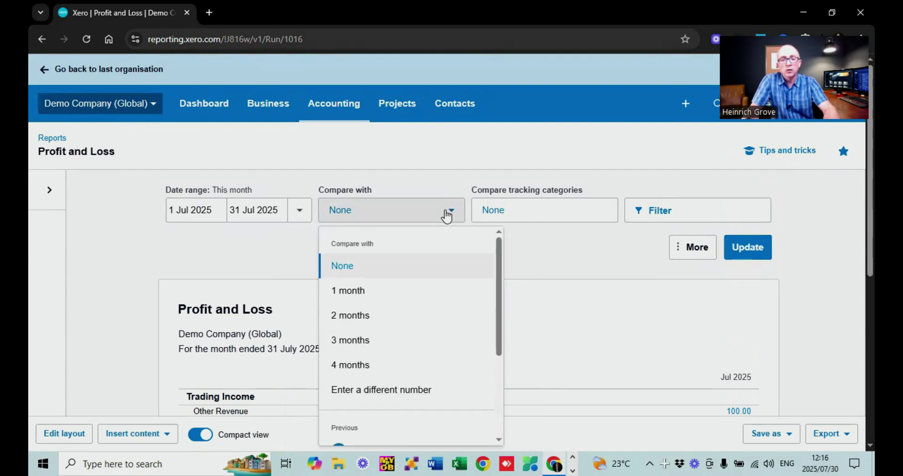
pyautogui.click(743, 253)
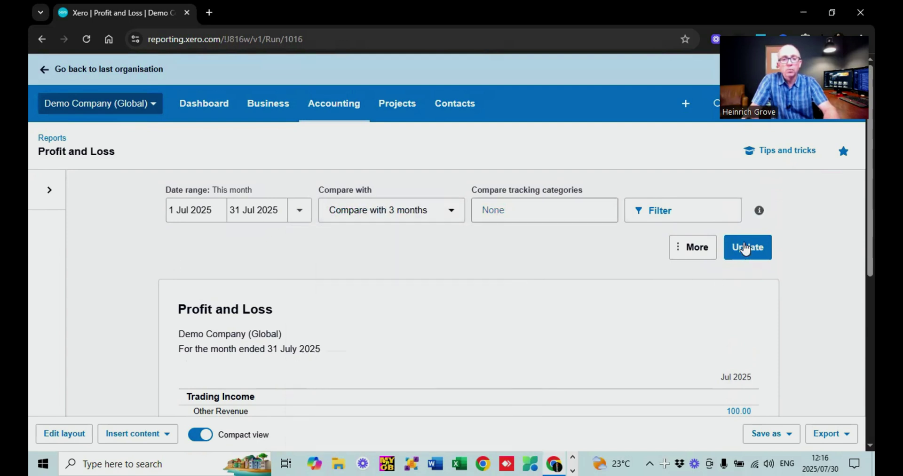
pyautogui.click(745, 248)
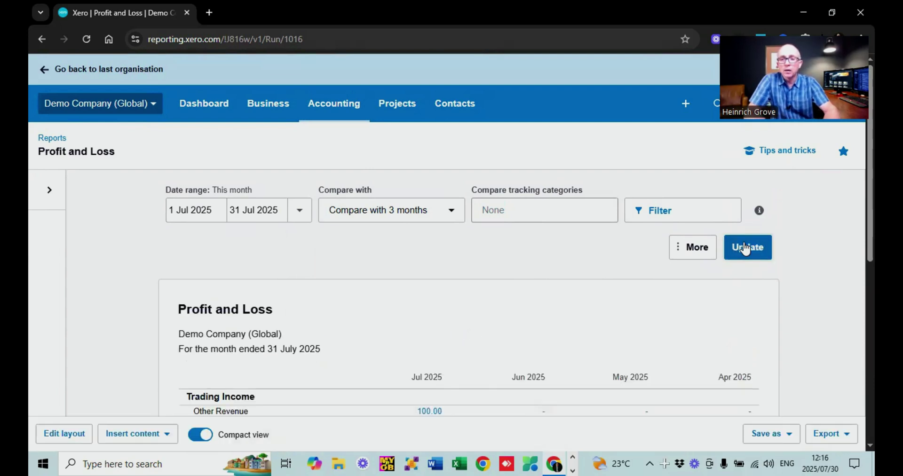
# - Review the monthly profit and loss comparison and open the transactions behind the July 2025 Advertising expense
pyautogui.scroll(-4, 437, 271)
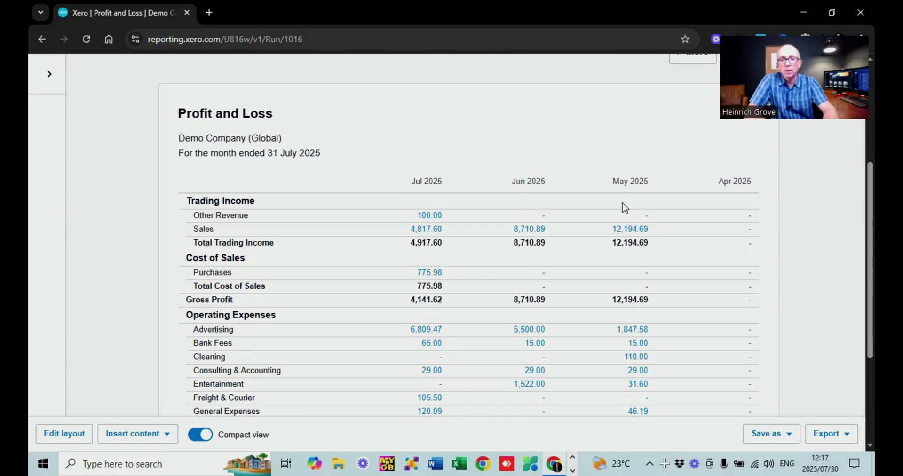
pyautogui.scroll(-1, 624, 208)
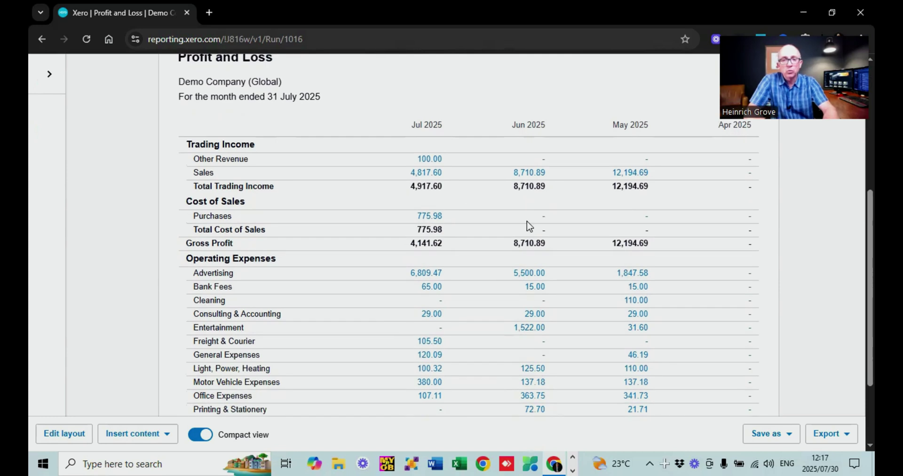
pyautogui.scroll(-2, 559, 214)
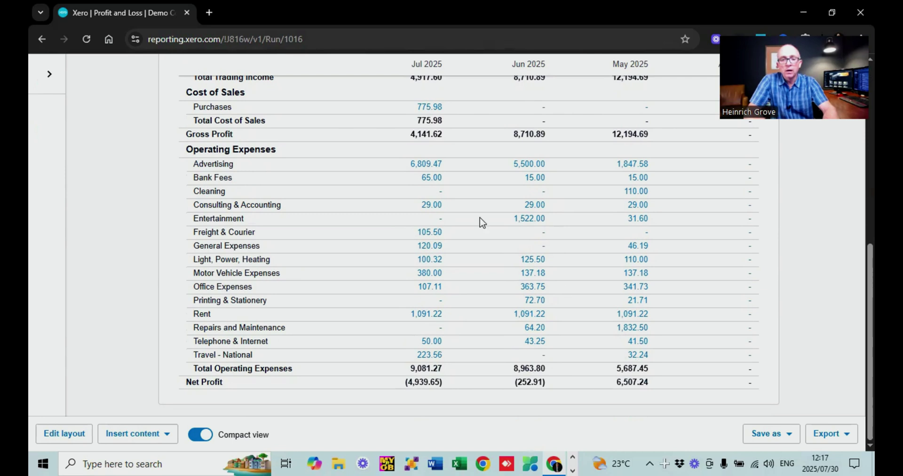
pyautogui.click(430, 165)
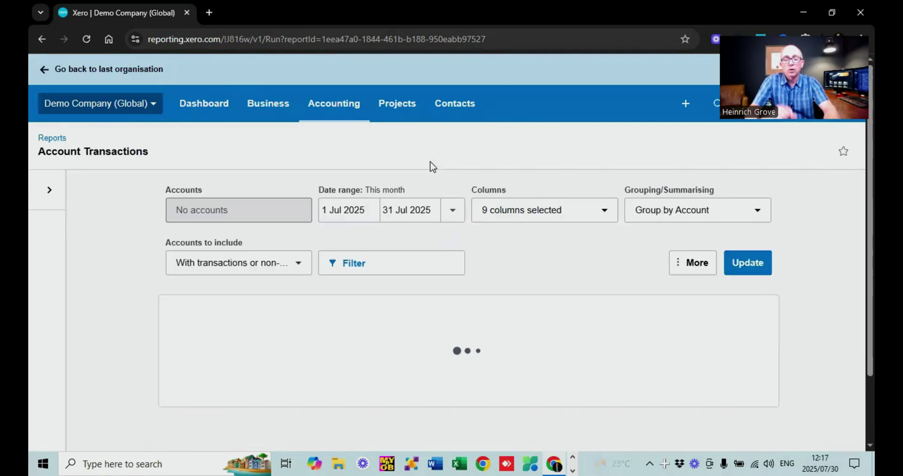
pyautogui.scroll(-3, 432, 166)
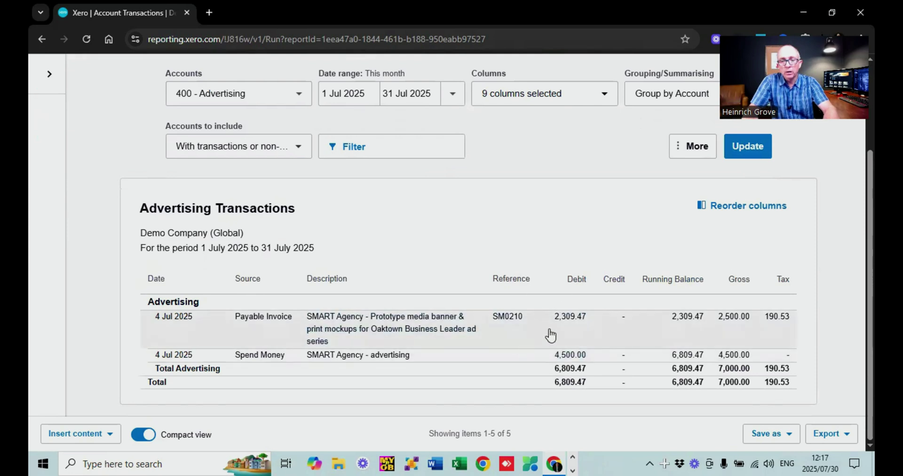
# - Run the favourite Balance Sheet report as at the end of last month, 30 Jun 2025, compared with 3 months, and read it
pyautogui.scroll(3, 545, 310)
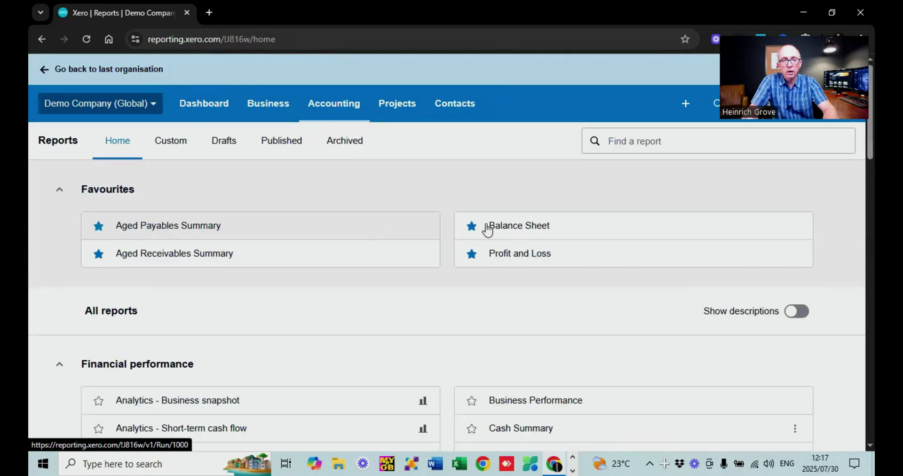
pyautogui.click(503, 230)
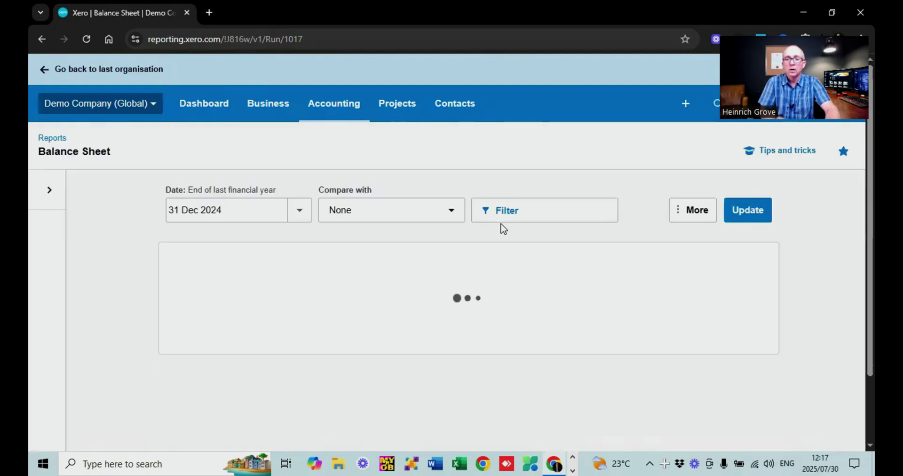
pyautogui.click(303, 219)
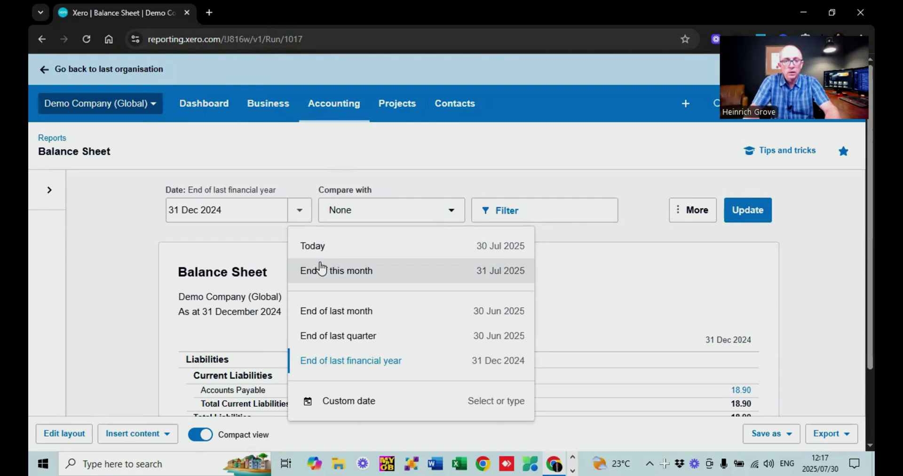
pyautogui.click(350, 313)
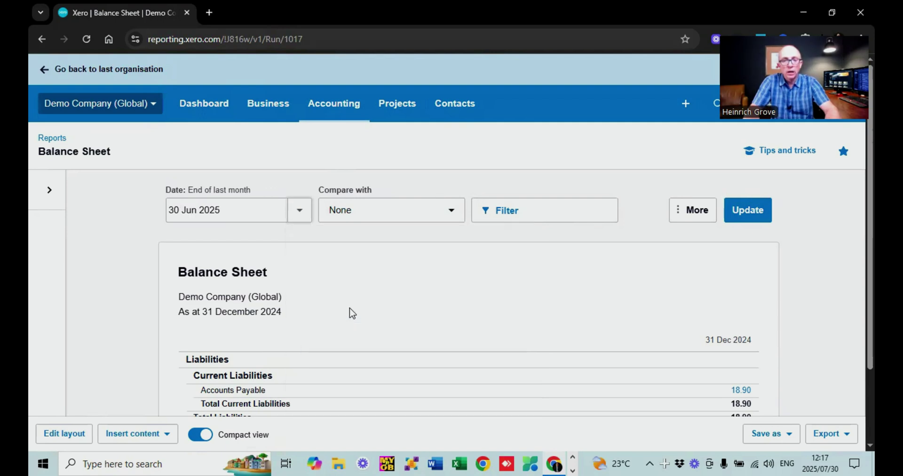
pyautogui.click(451, 218)
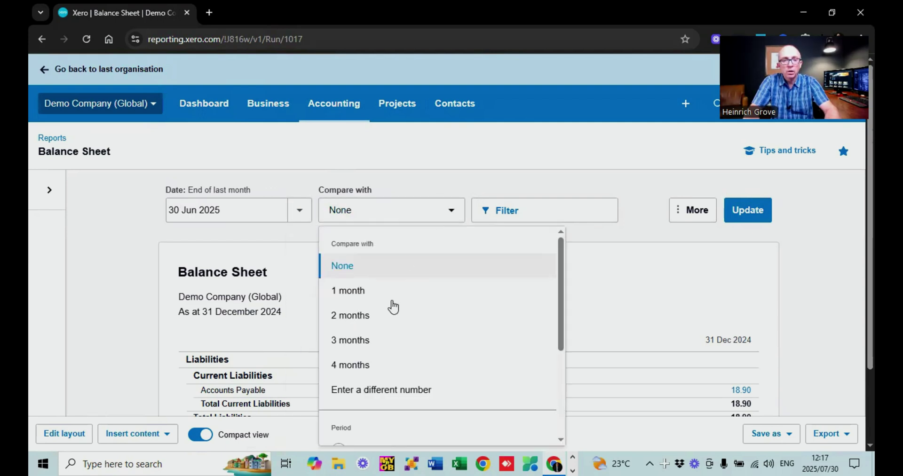
pyautogui.click(382, 338)
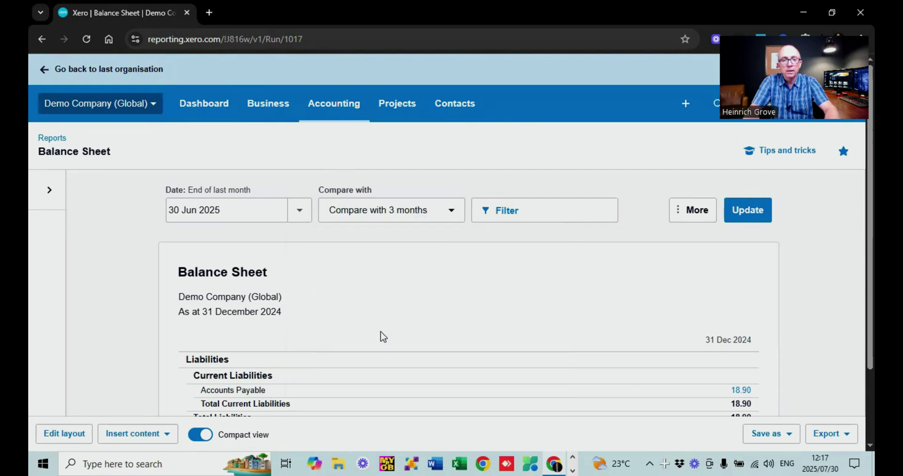
pyautogui.click(738, 213)
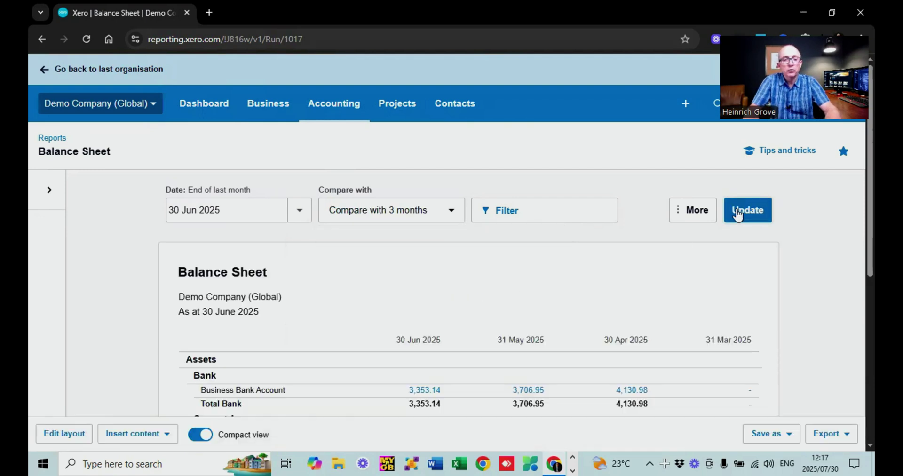
pyautogui.scroll(-3, 738, 214)
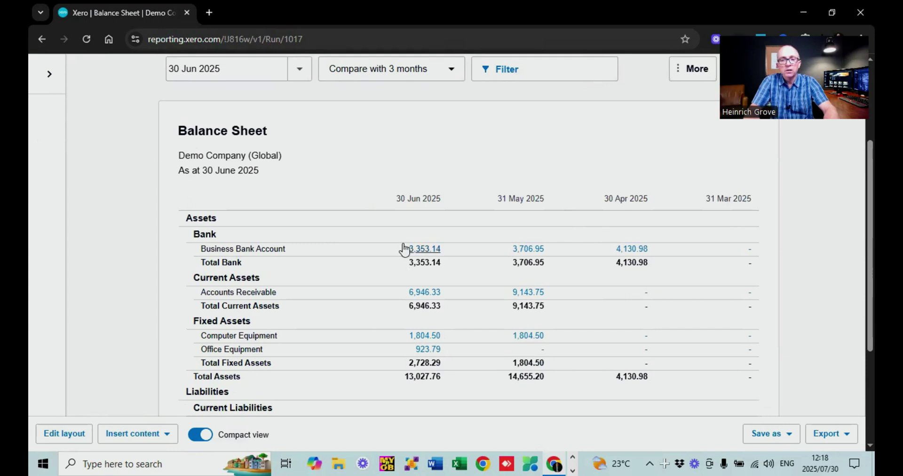
pyautogui.scroll(-4, 630, 241)
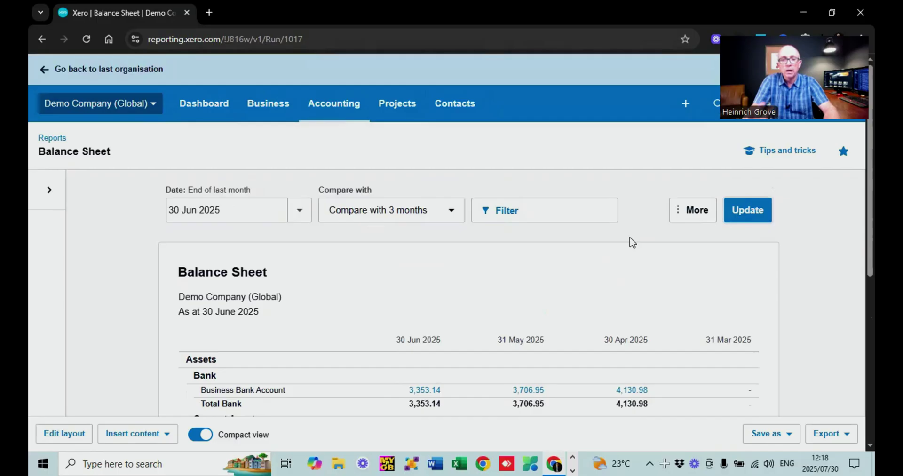
# - Return to the reports list and open the favourite Aged Receivables Summary to read the outstanding amounts per contact
pyautogui.click(53, 140)
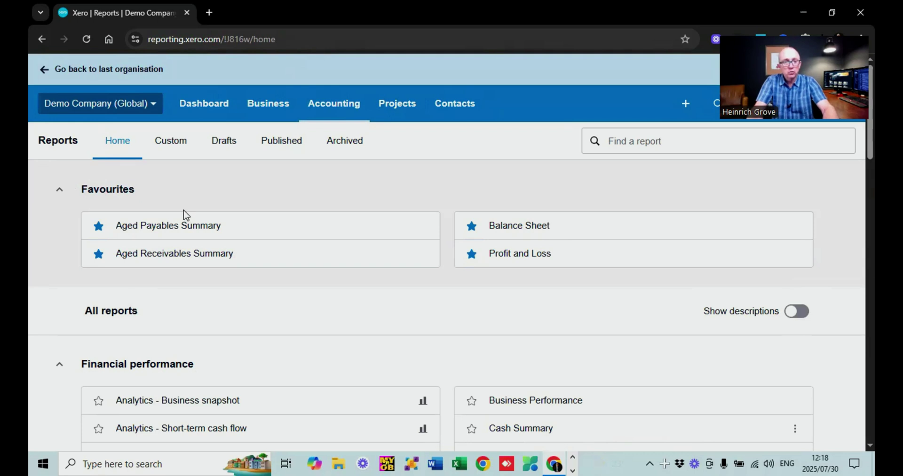
pyautogui.click(144, 256)
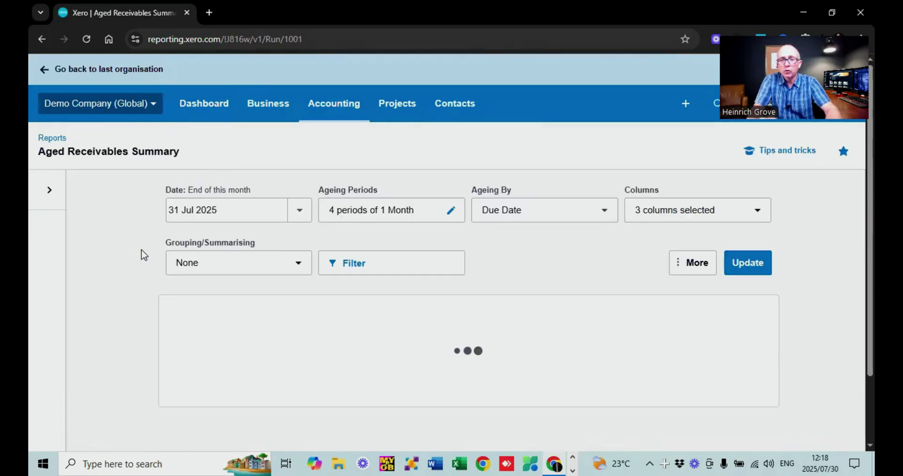
pyautogui.scroll(-3, 143, 254)
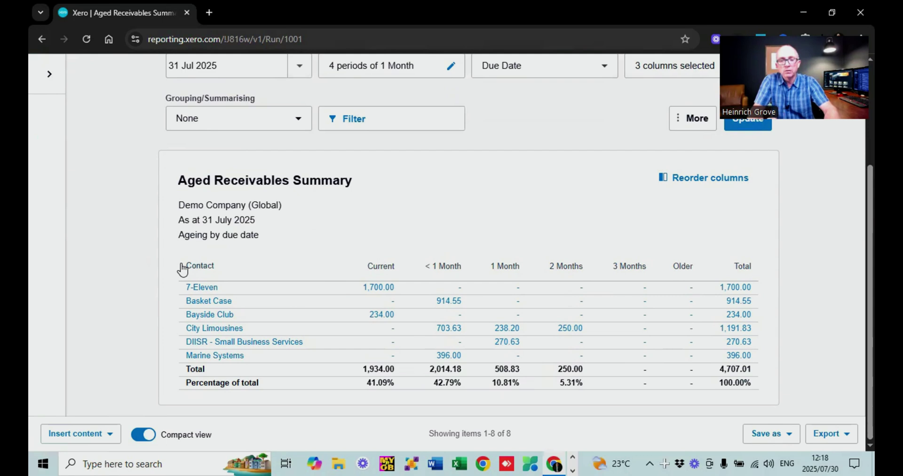
pyautogui.scroll(3, 183, 269)
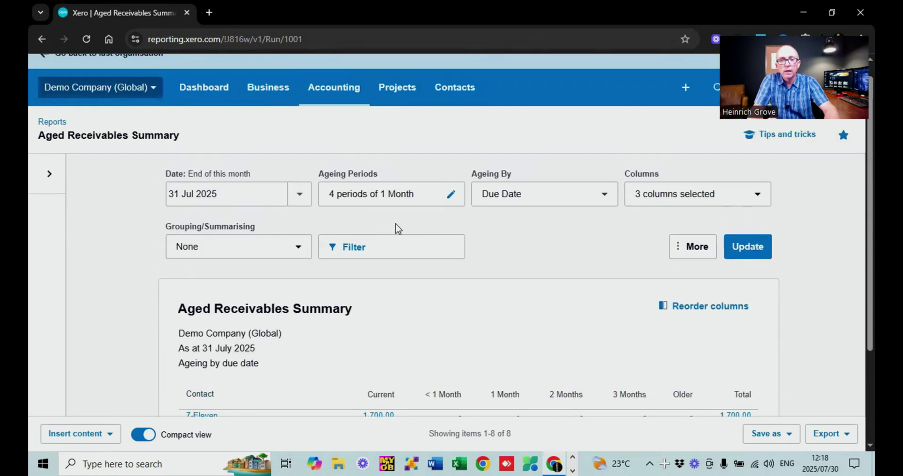
# - Set the Aged Receivables Summary's ageing to 3 periods of 1 month, update the report and review its ageing columns
pyautogui.click(450, 196)
pyautogui.click(363, 179)
pyautogui.doubleClick(363, 178)
pyautogui.write('3')
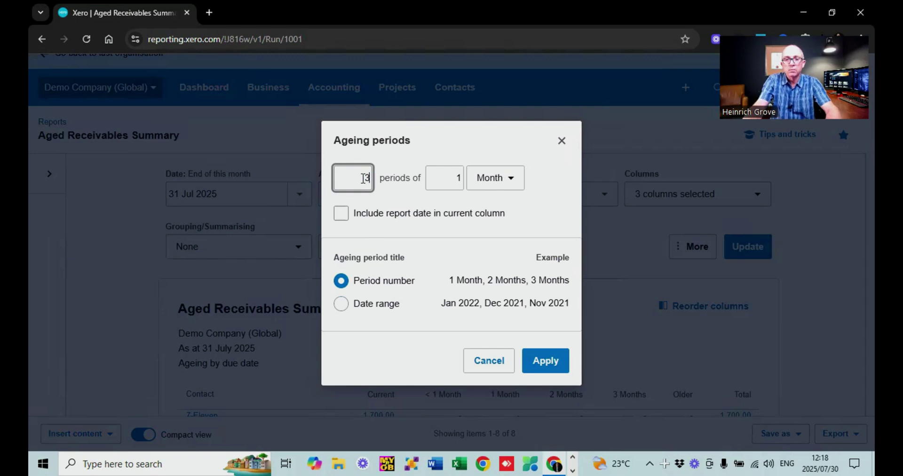
pyautogui.click(545, 363)
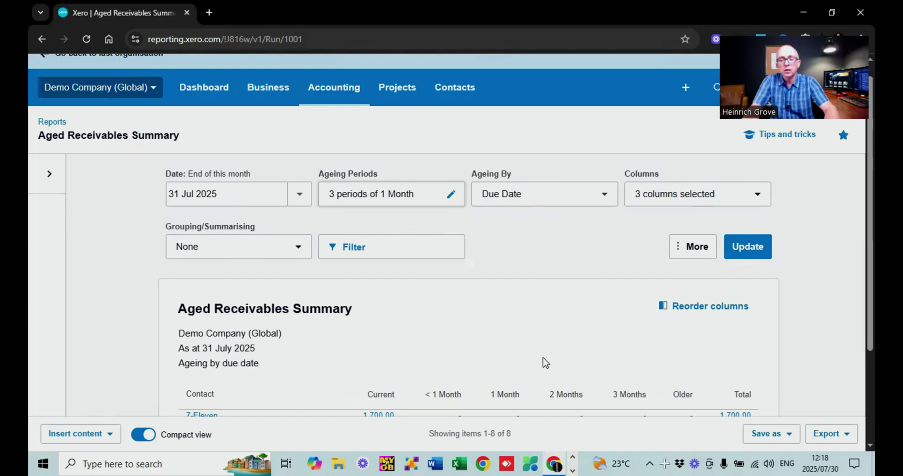
pyautogui.scroll(-3, 545, 363)
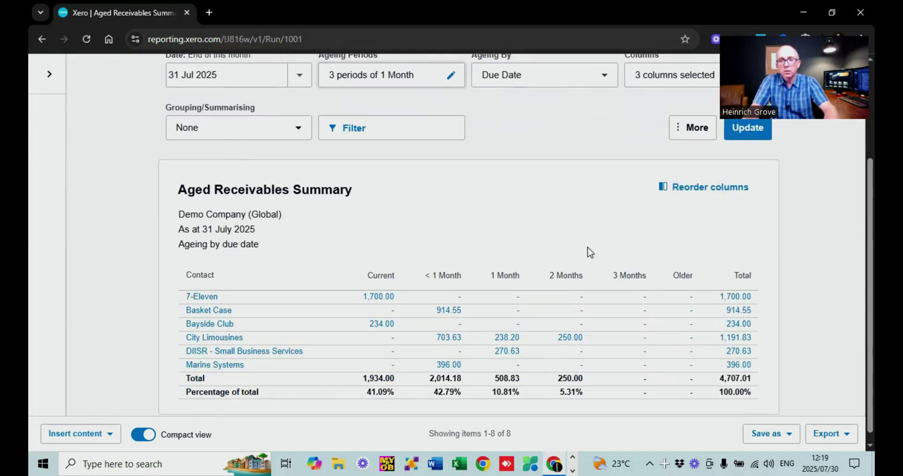
pyautogui.scroll(3, 590, 252)
pyautogui.click(748, 263)
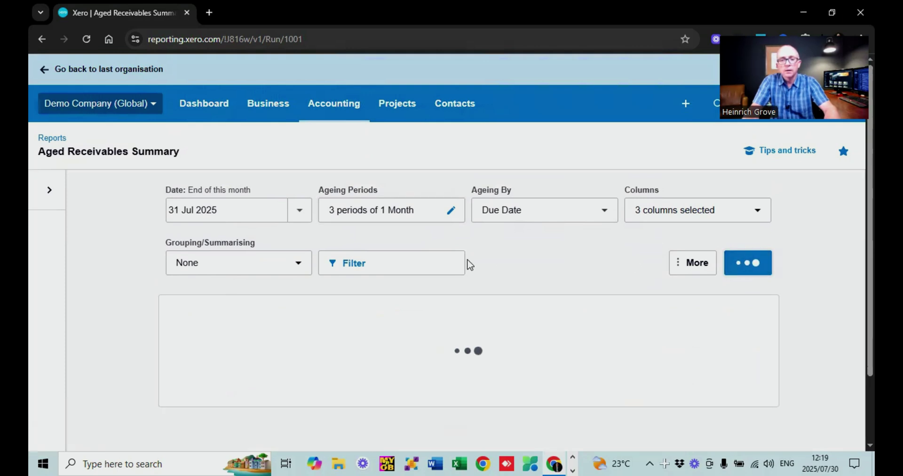
pyautogui.scroll(-3, 470, 265)
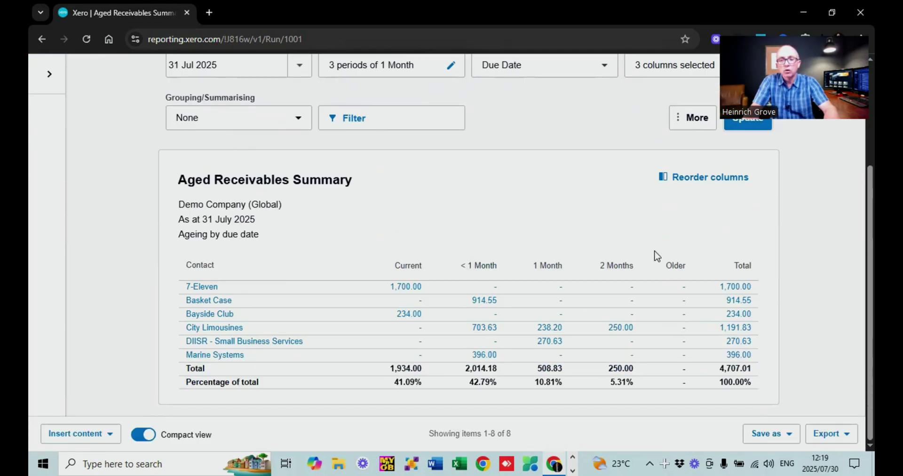
pyautogui.scroll(2, 426, 278)
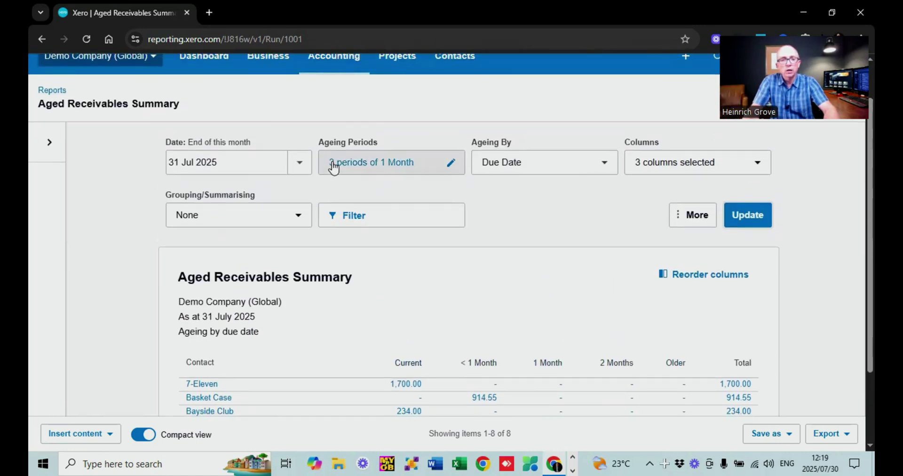
# - Go back to the reports list and open the favourite Aged Payables Summary to read the supplier balances and expense claims
pyautogui.scroll(1, 333, 167)
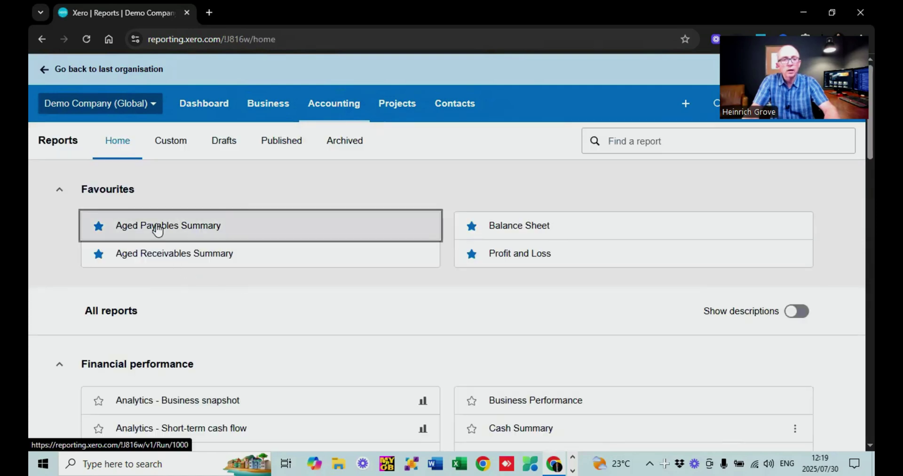
pyautogui.click(157, 229)
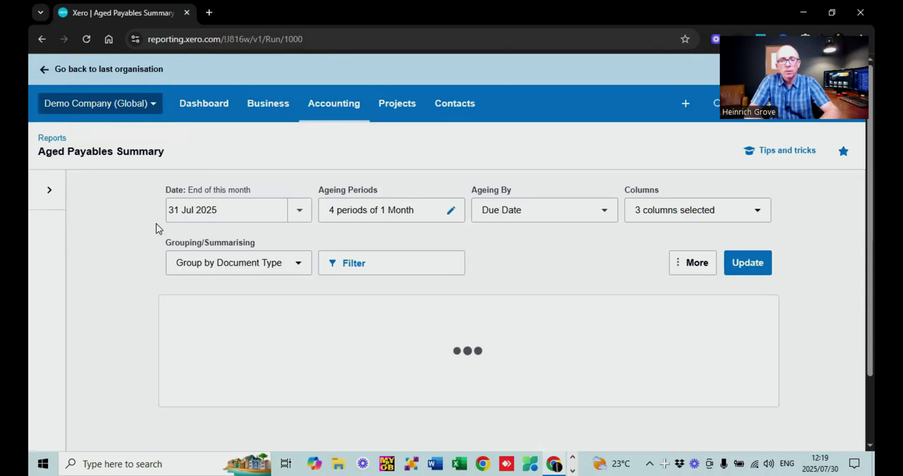
pyautogui.scroll(-3, 156, 229)
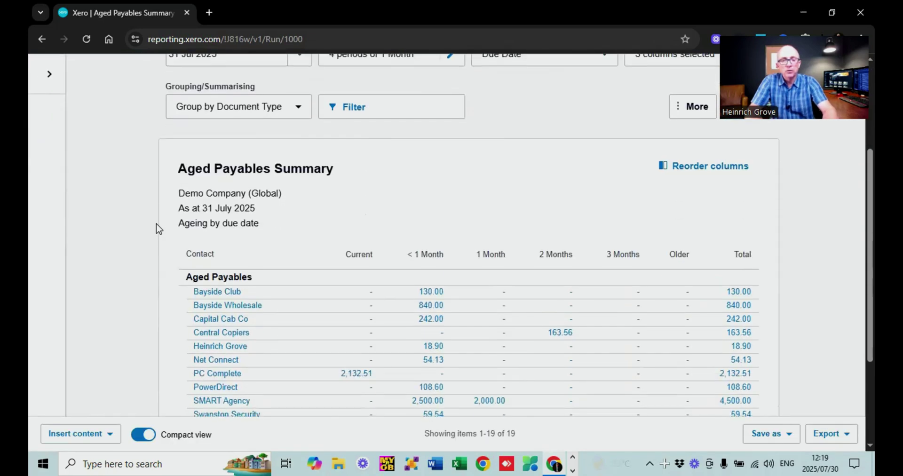
pyautogui.scroll(-3, 157, 229)
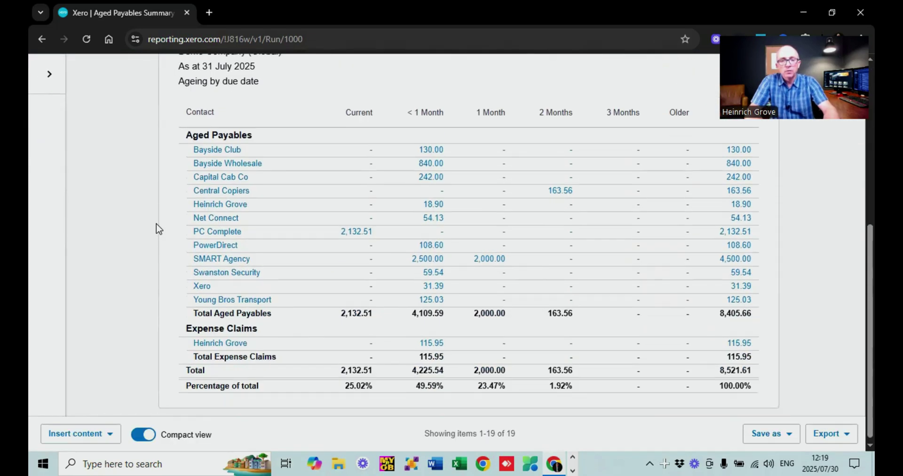
pyautogui.scroll(2, 156, 229)
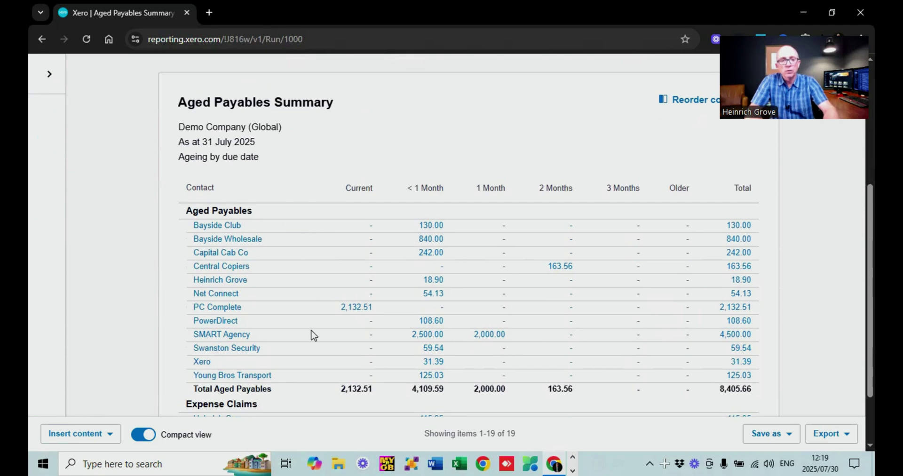
pyautogui.scroll(6, 313, 335)
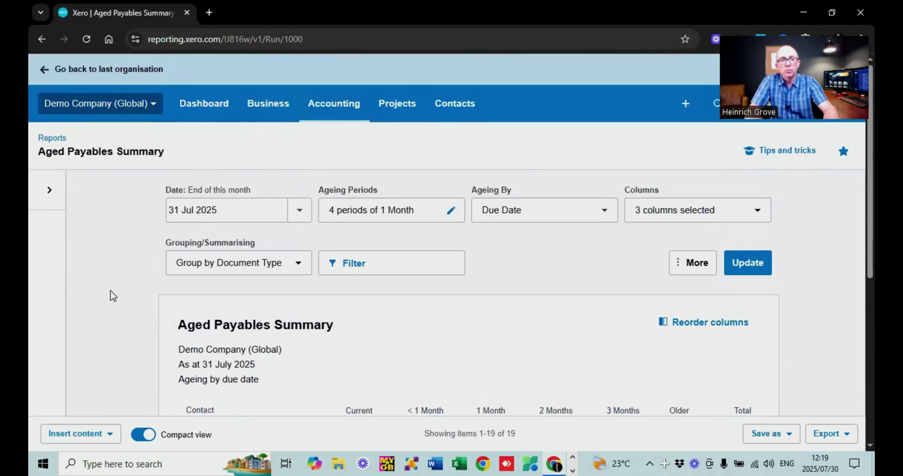